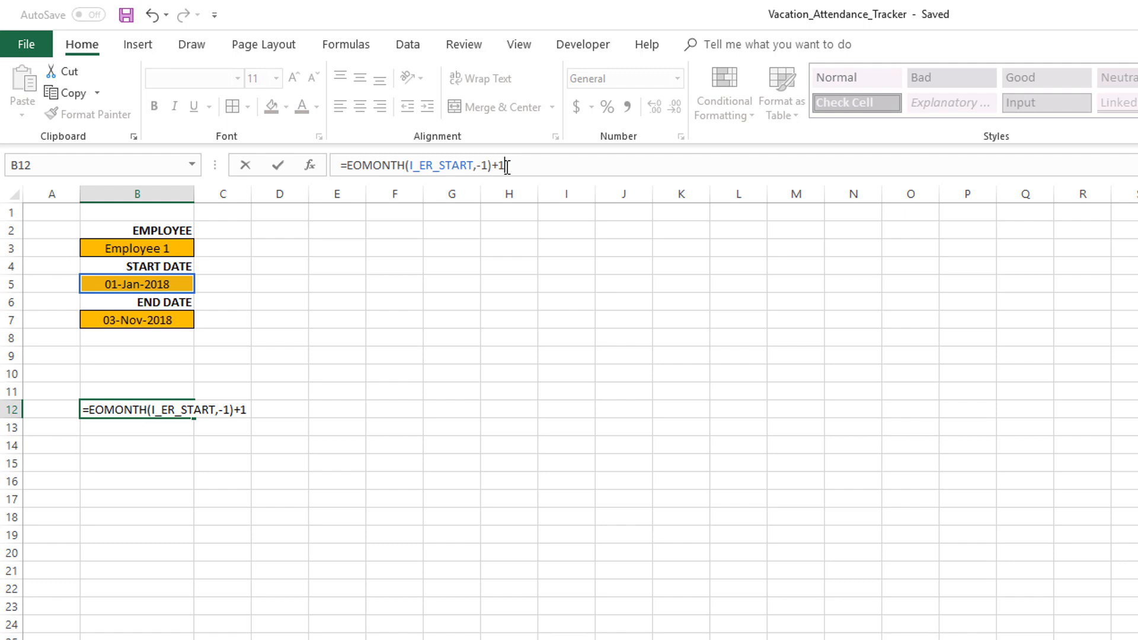
Step: Remove the +1 from the EOMONTH formula in B12 so it reads =EOMONTH(I_ER_START,-1)
drag(492, 166, 344, 173)
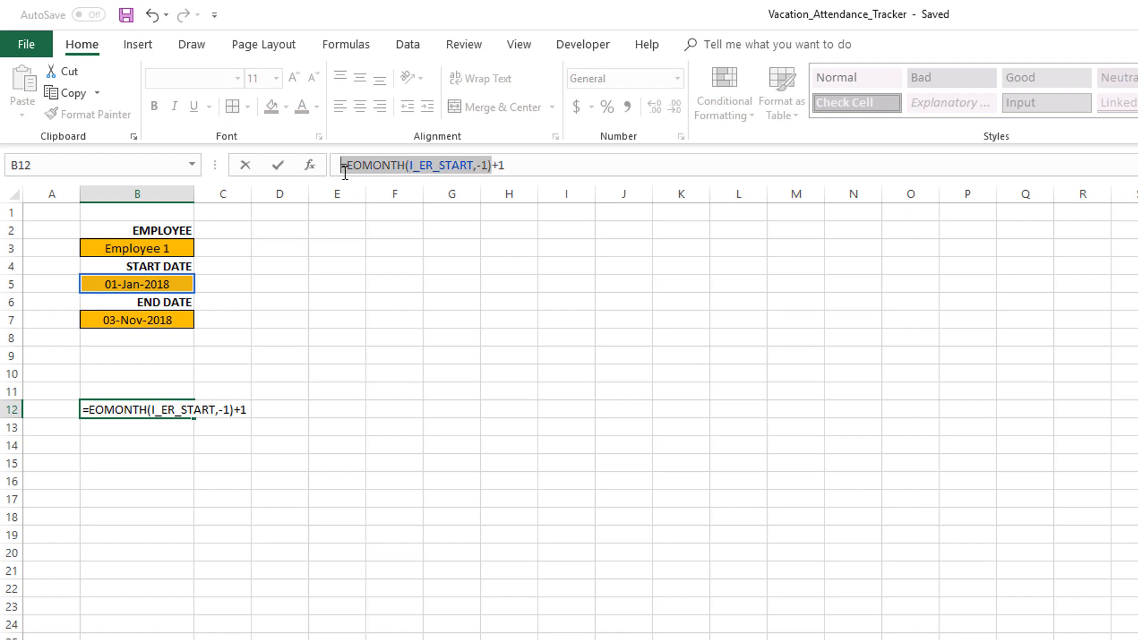
click(511, 160)
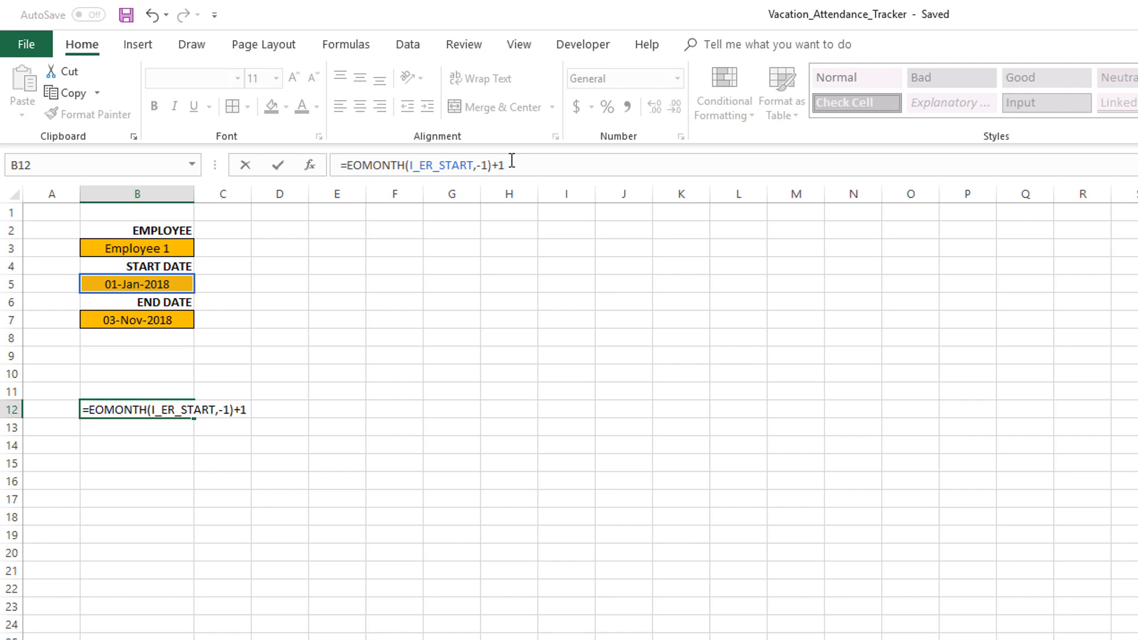
key(BackSpace)
key(BackSpace)
key(Return)
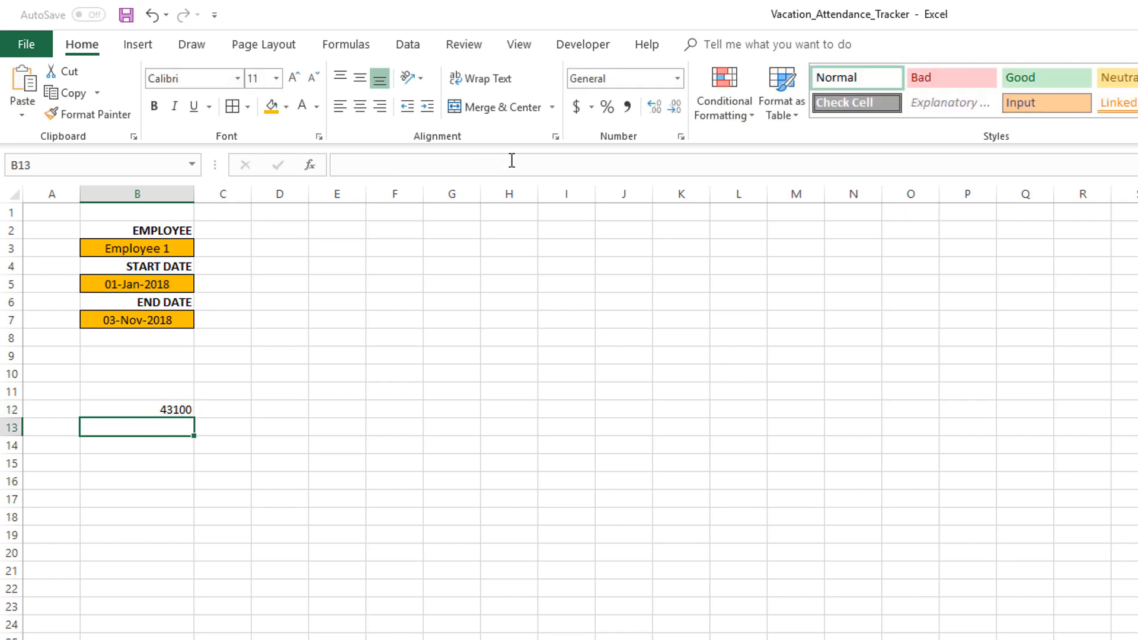
Step: Format cell B12 as a short date
click(155, 407)
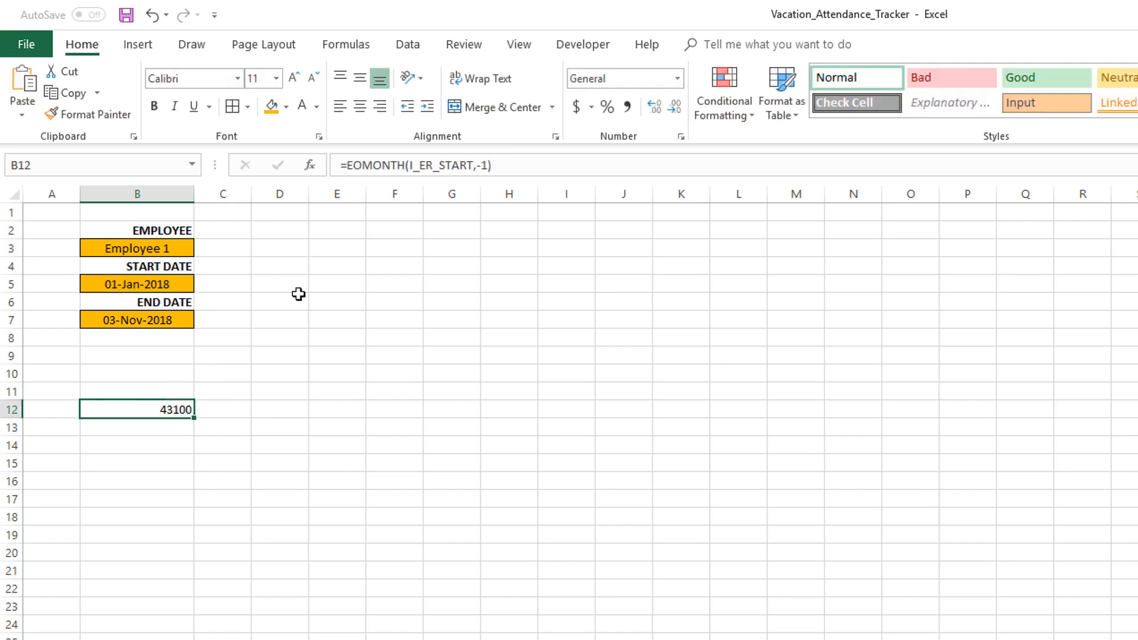
click(677, 78)
click(680, 252)
Step: Set the start date in B5 to 1/10/2018
click(133, 284)
click(367, 165)
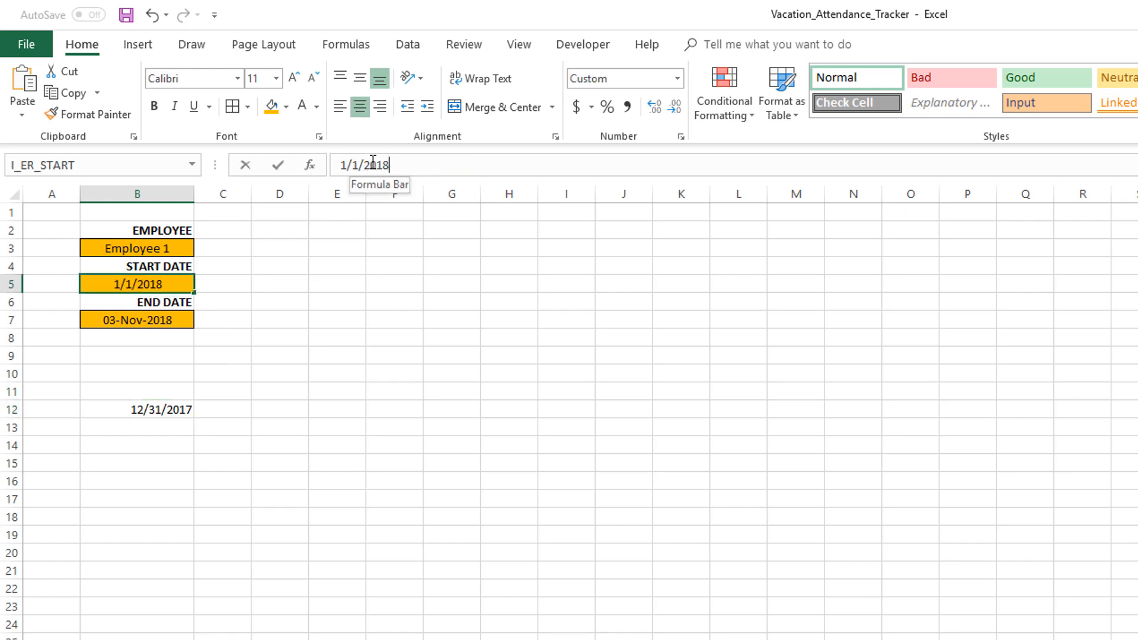
text(0)
key(Return)
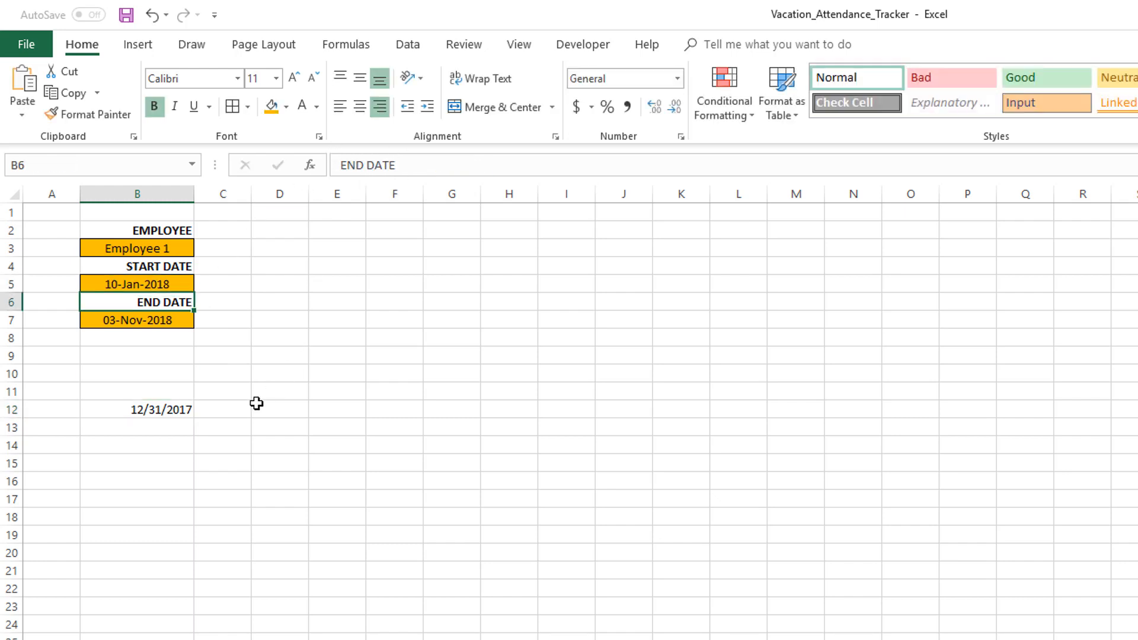
Step: Add one day to the month-end formula in B12 so it reads =EOMONTH(I_ER_START,-1)+1
click(172, 401)
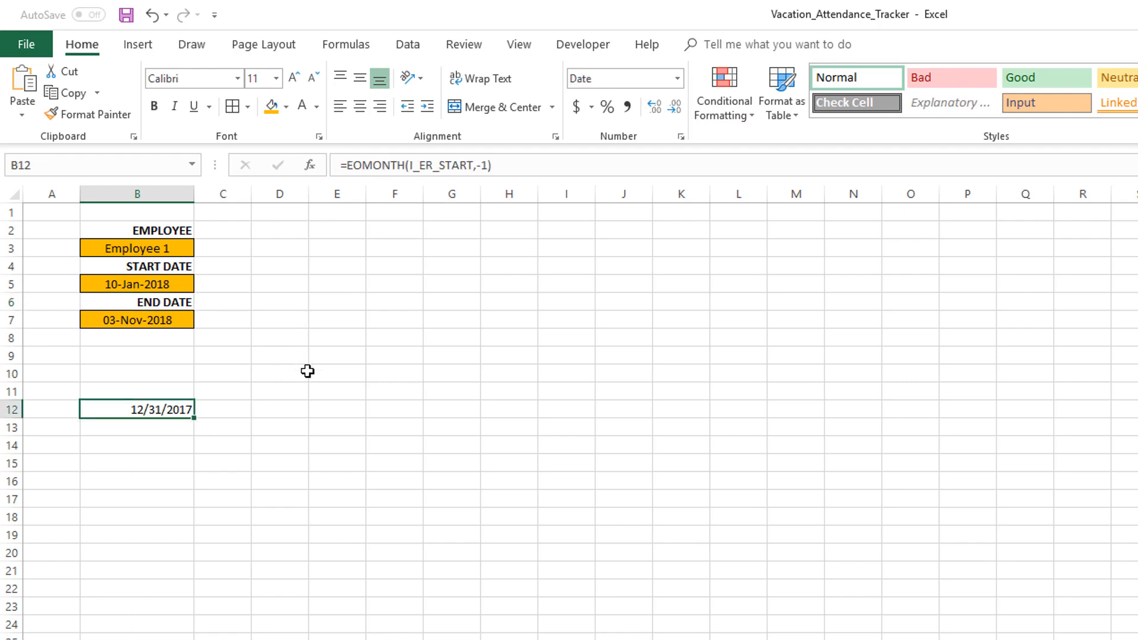
click(497, 165)
text(+)
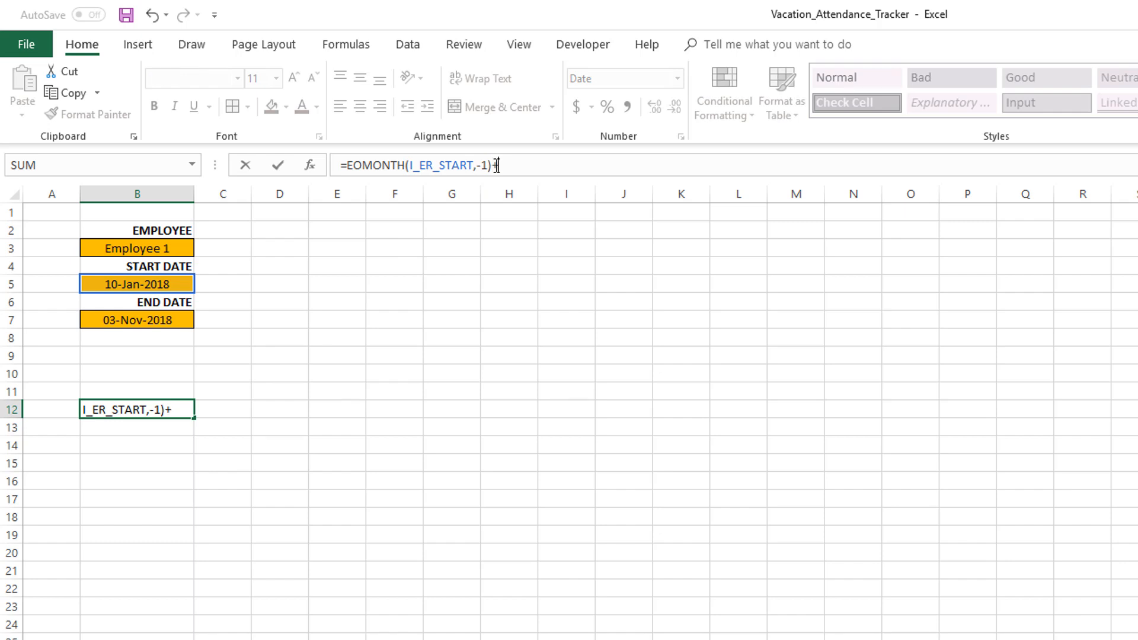
text(1)
key(Return)
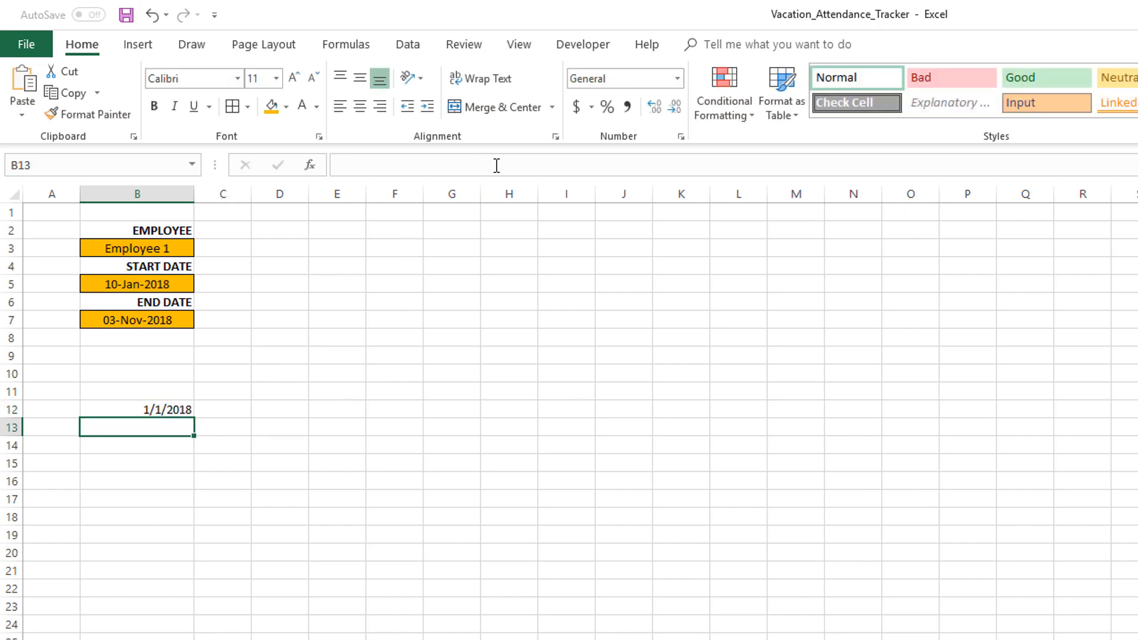
click(140, 410)
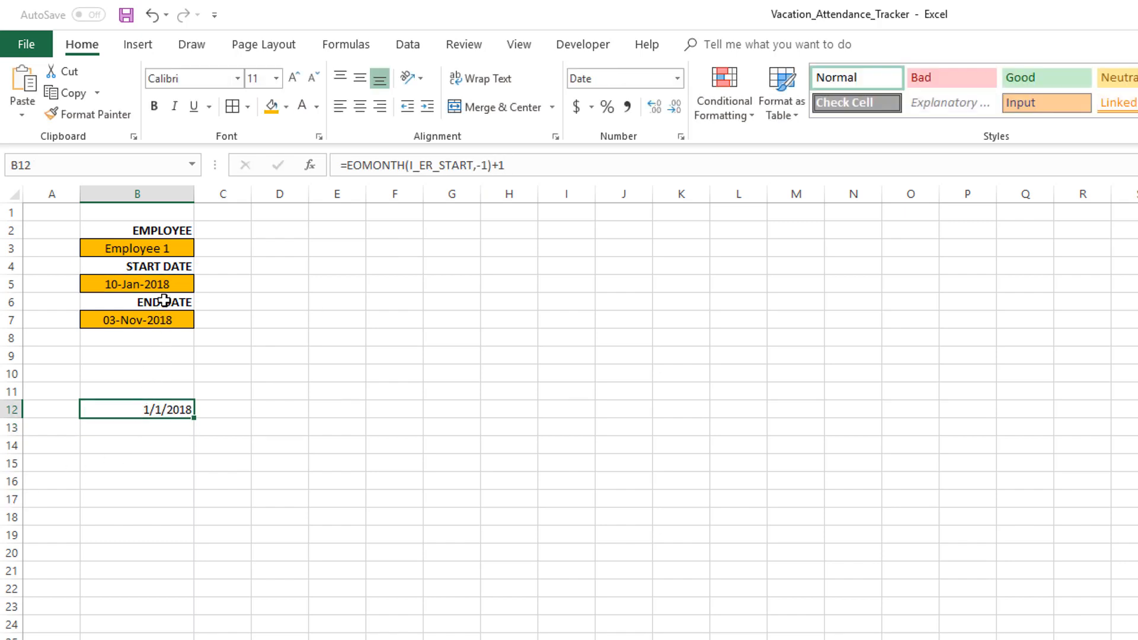
Step: Change the start date in B5 to 2/10/2018 and check the resulting first-of-month date in B12
double_click(121, 283)
key(BackSpace)
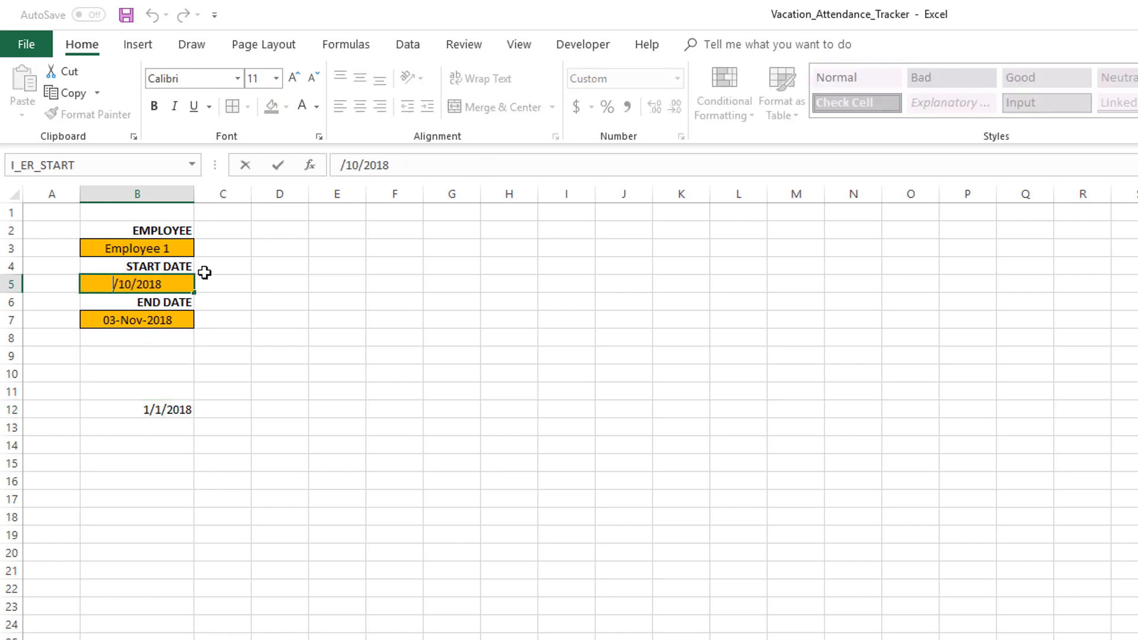
text(2)
key(Return)
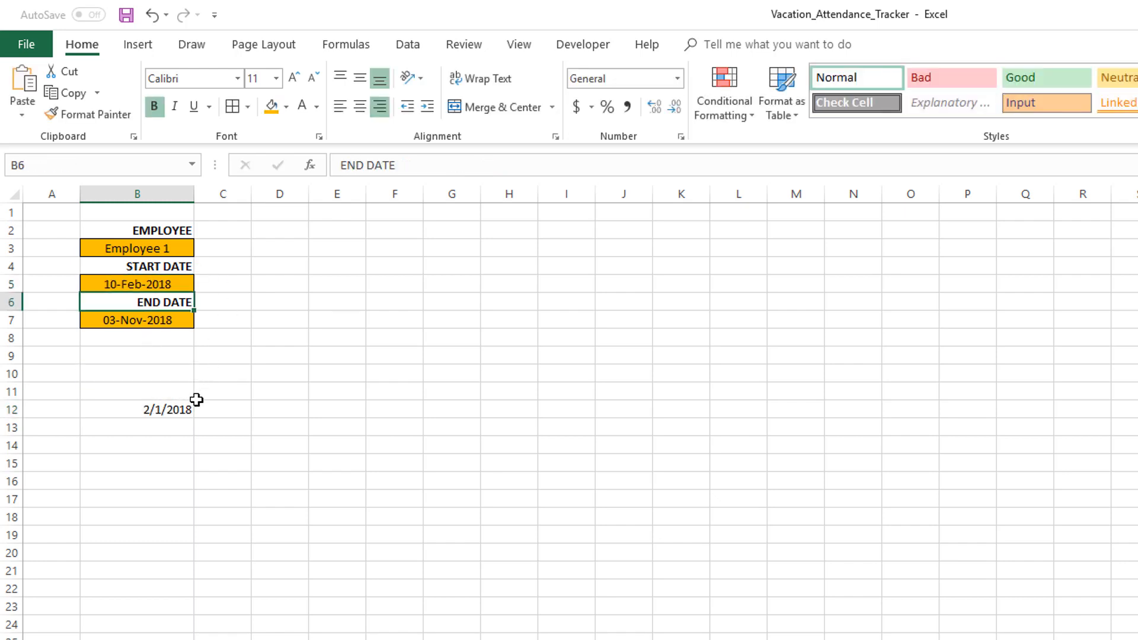
click(178, 410)
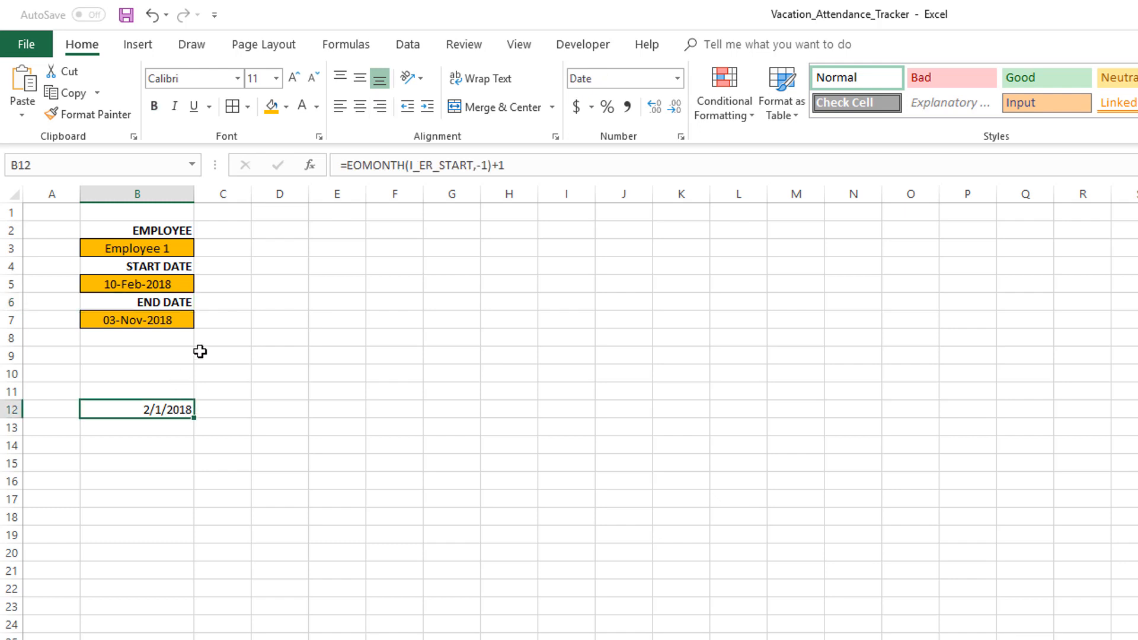
Step: Return the start date in B5 to 1/10/2018 and check B12 again
click(190, 284)
double_click(110, 284)
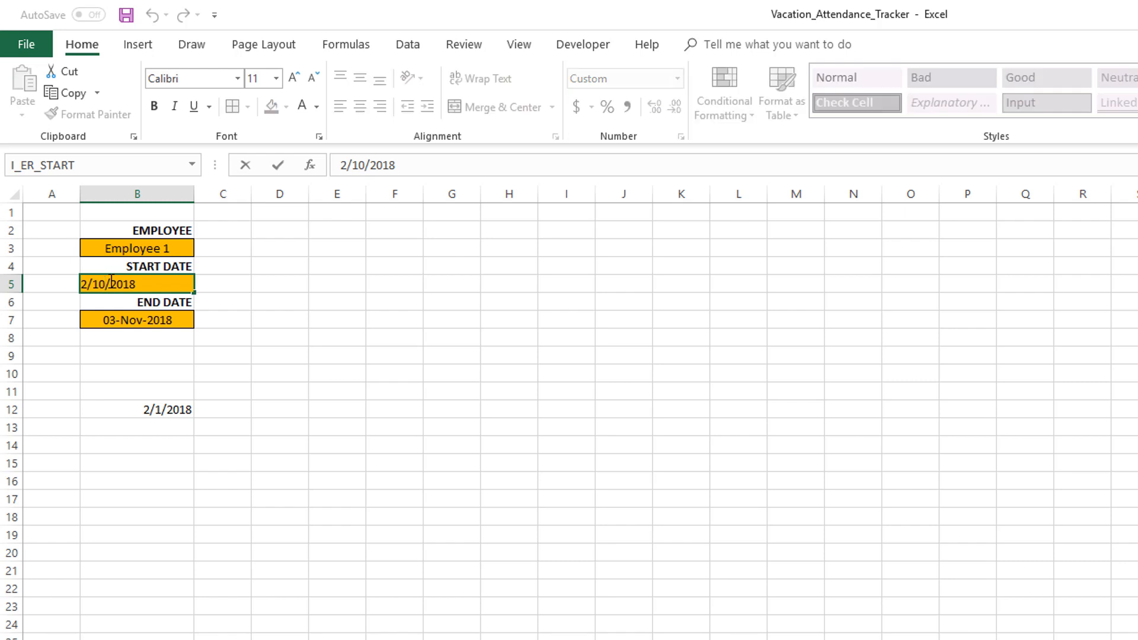
key(BackSpace)
text(1)
key(Return)
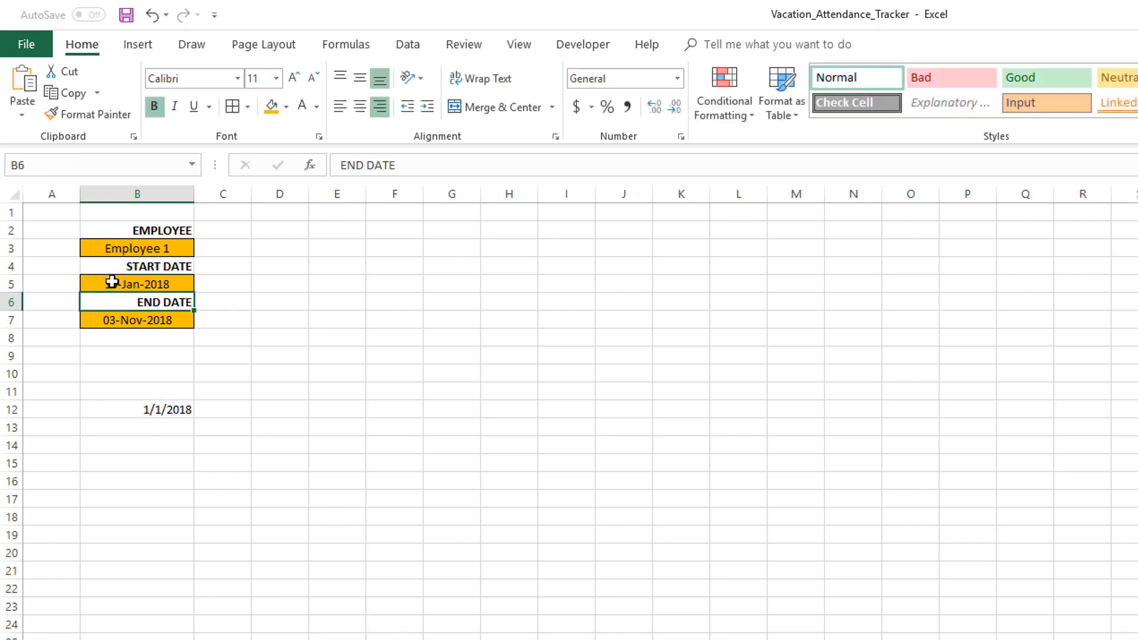
click(155, 403)
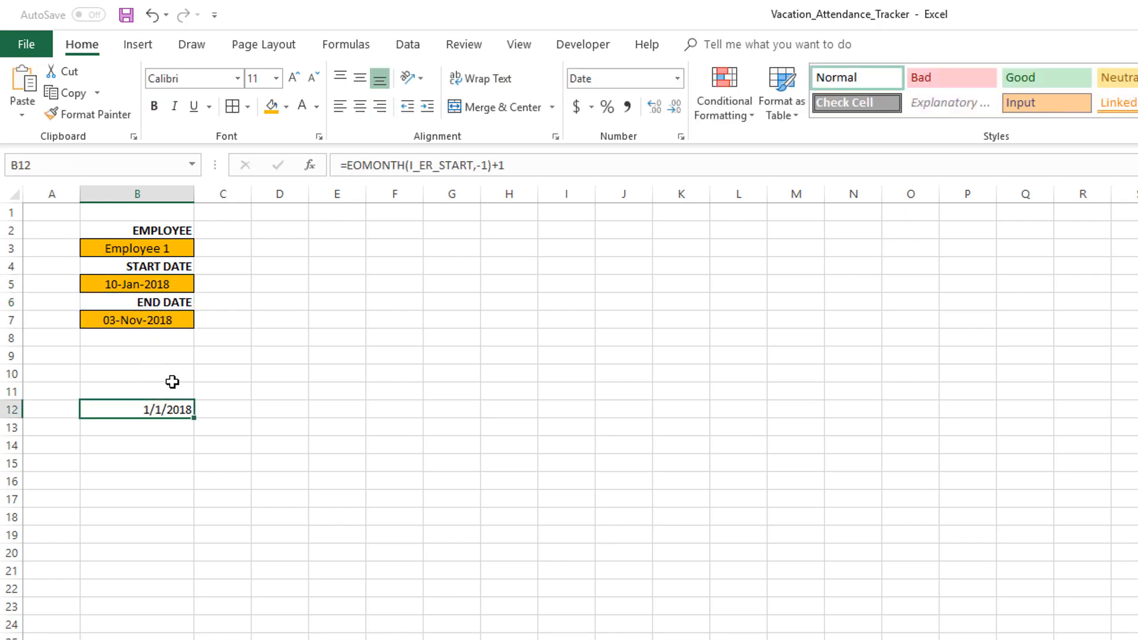
Step: Enter =EOMONTH(B12,0)+1 in B13 to calculate the first day of the following month
click(183, 424)
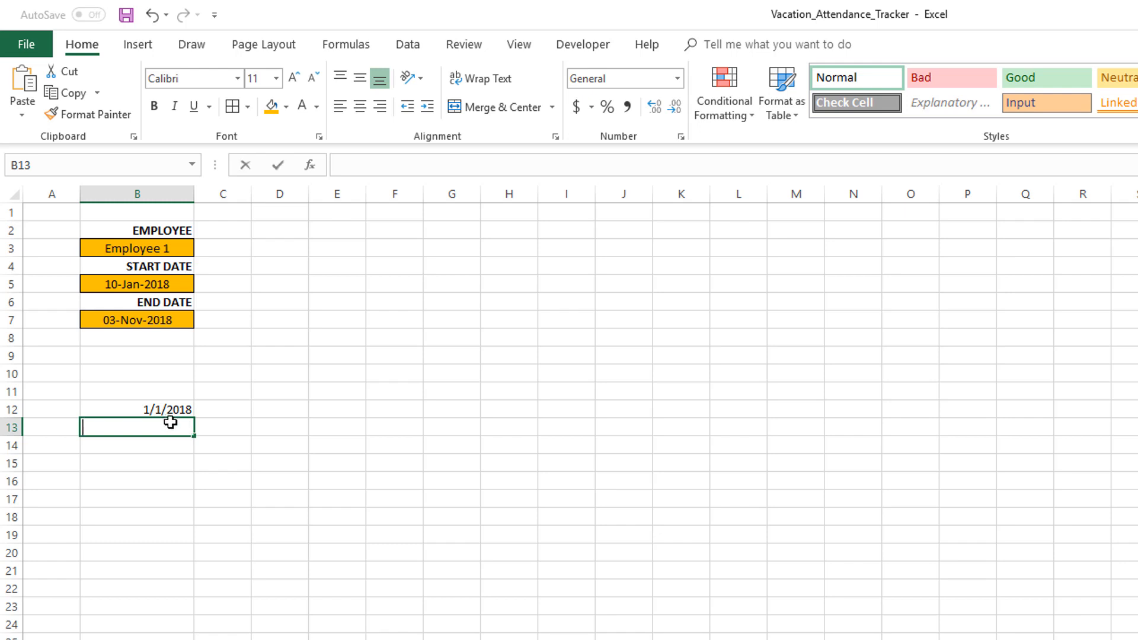
text(=EOMONTH()
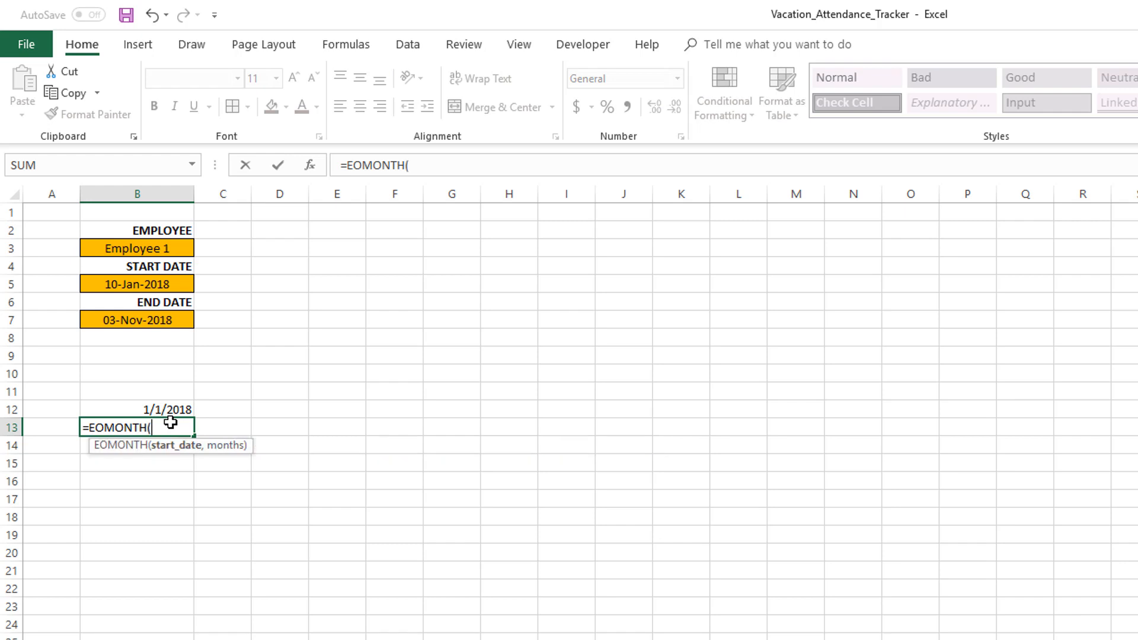
click(161, 409)
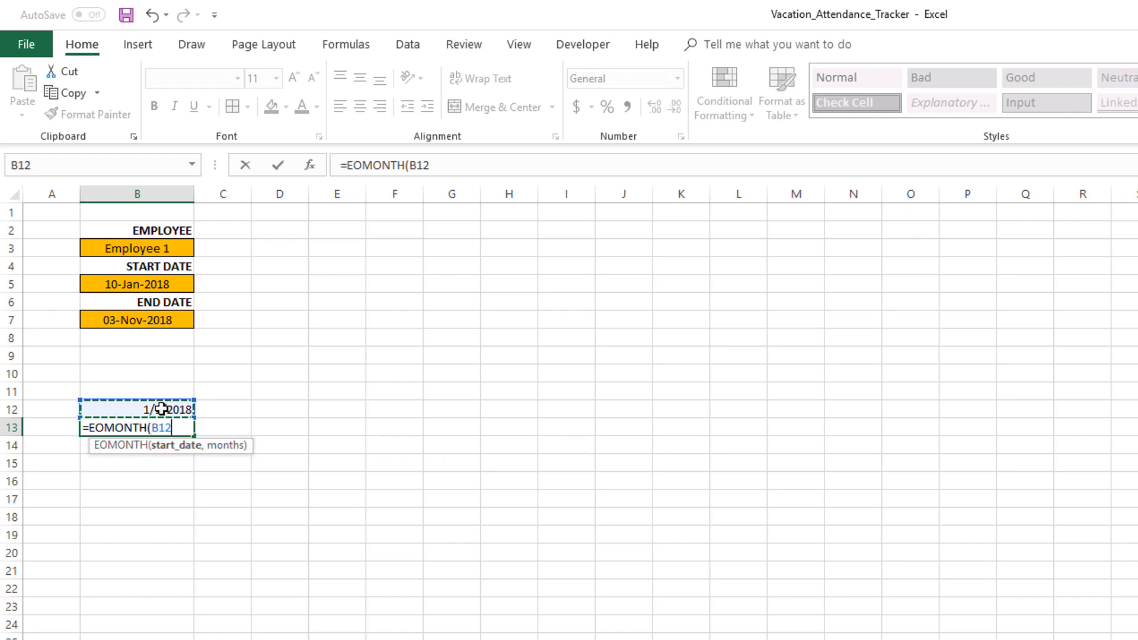
text(,0))
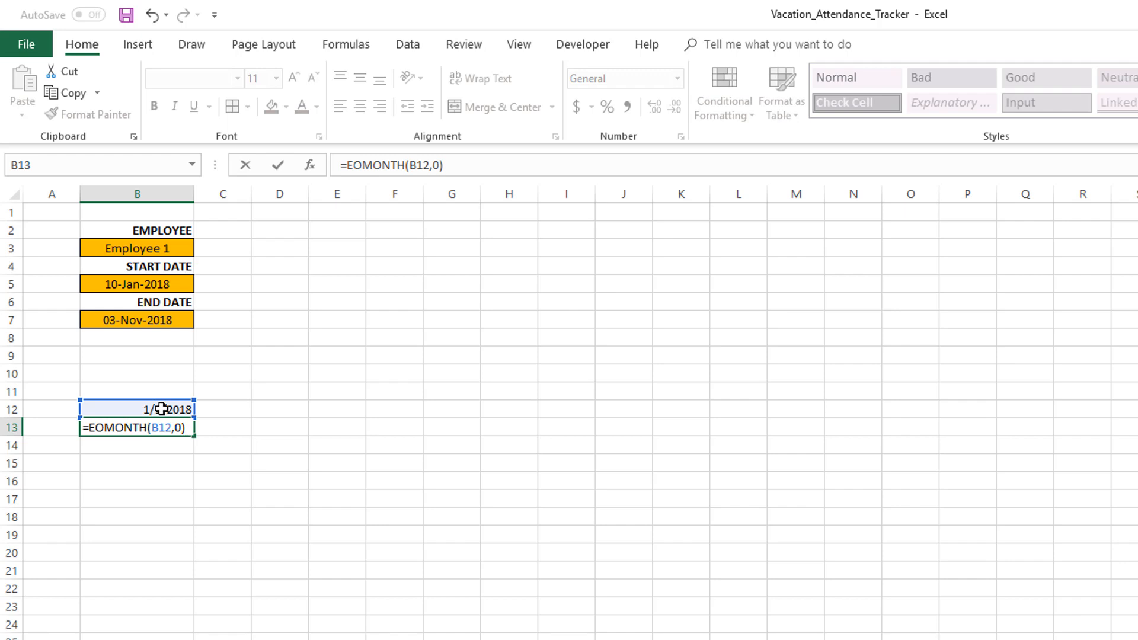
text(+1)
key(Return)
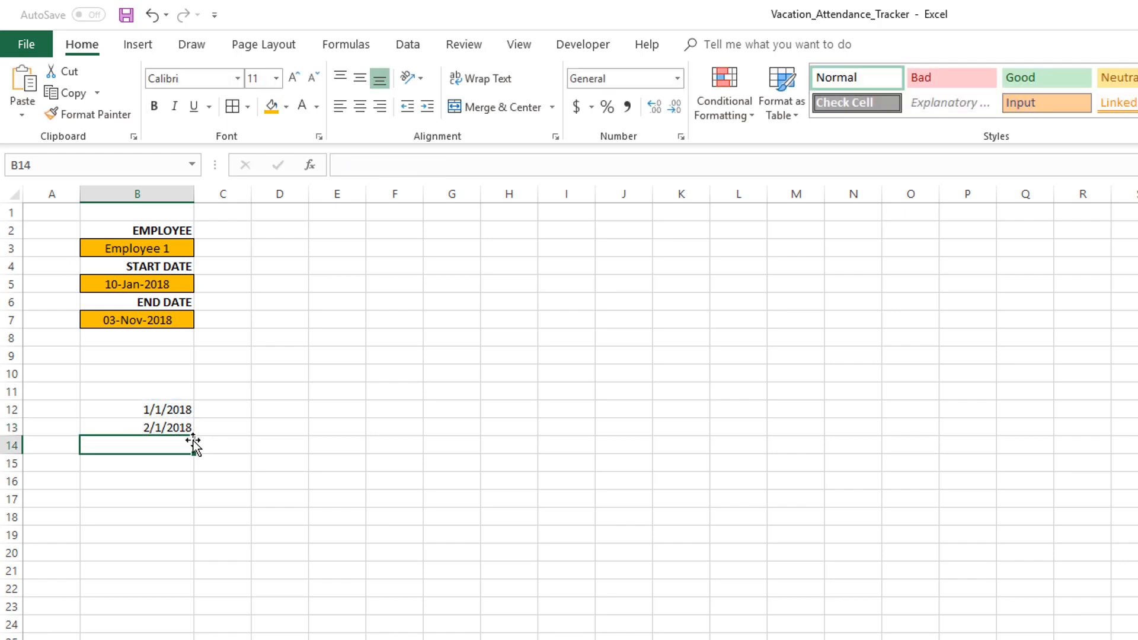
Step: Test both month formulas by setting the start date in B5 to 2/10/2018
click(188, 284)
double_click(129, 284)
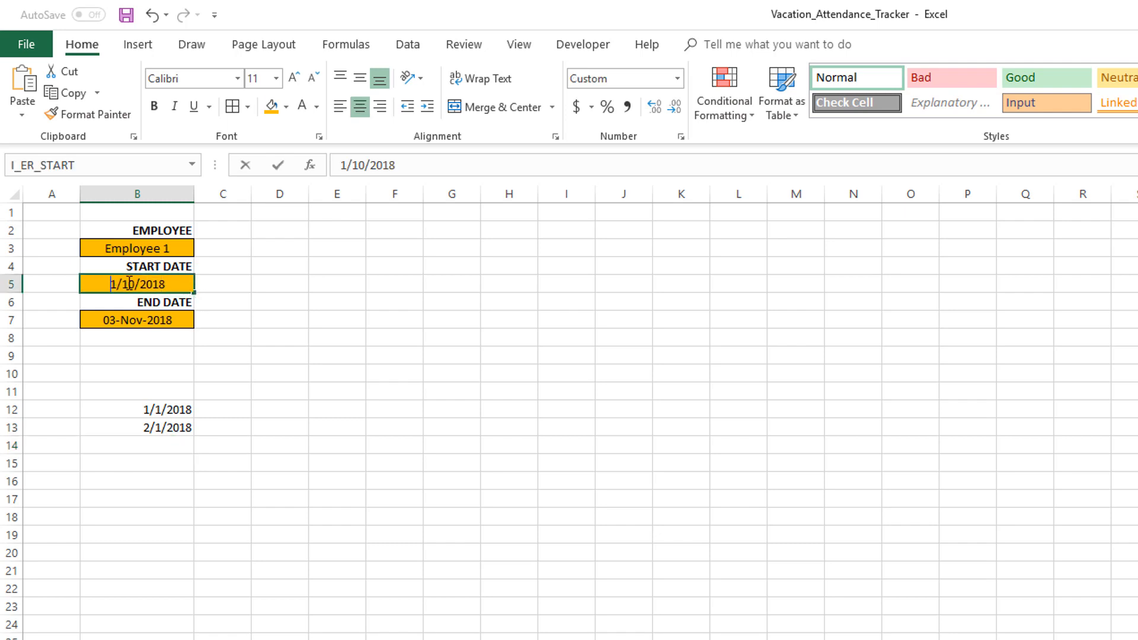
key(Delete)
text(2)
key(Return)
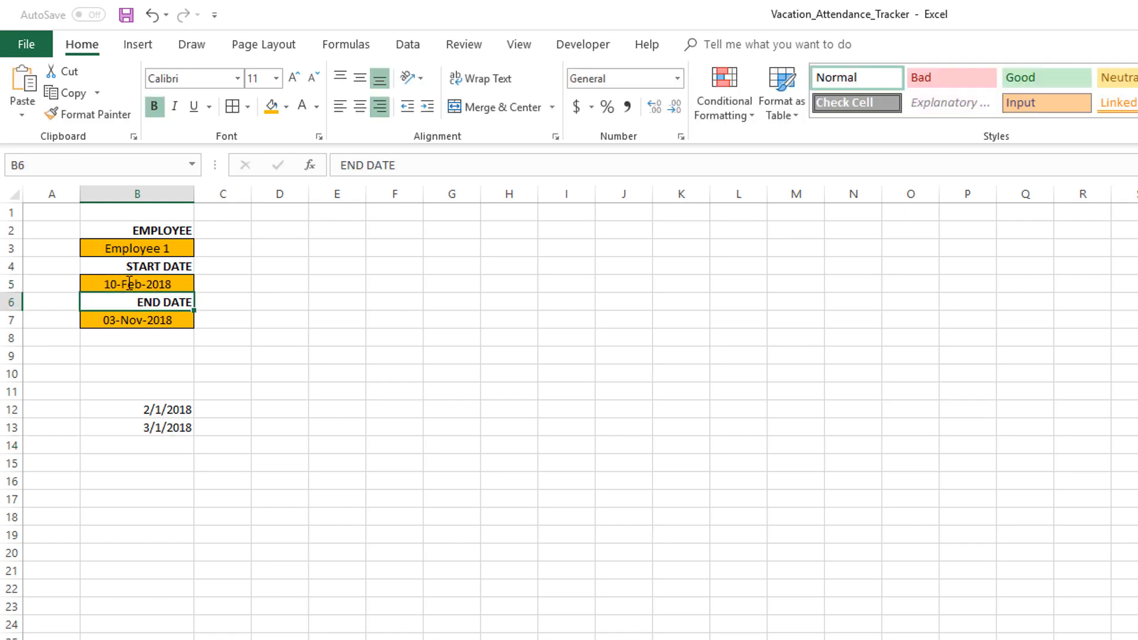
click(180, 408)
Step: Fill the next-month formula from B13 down through B23
click(178, 427)
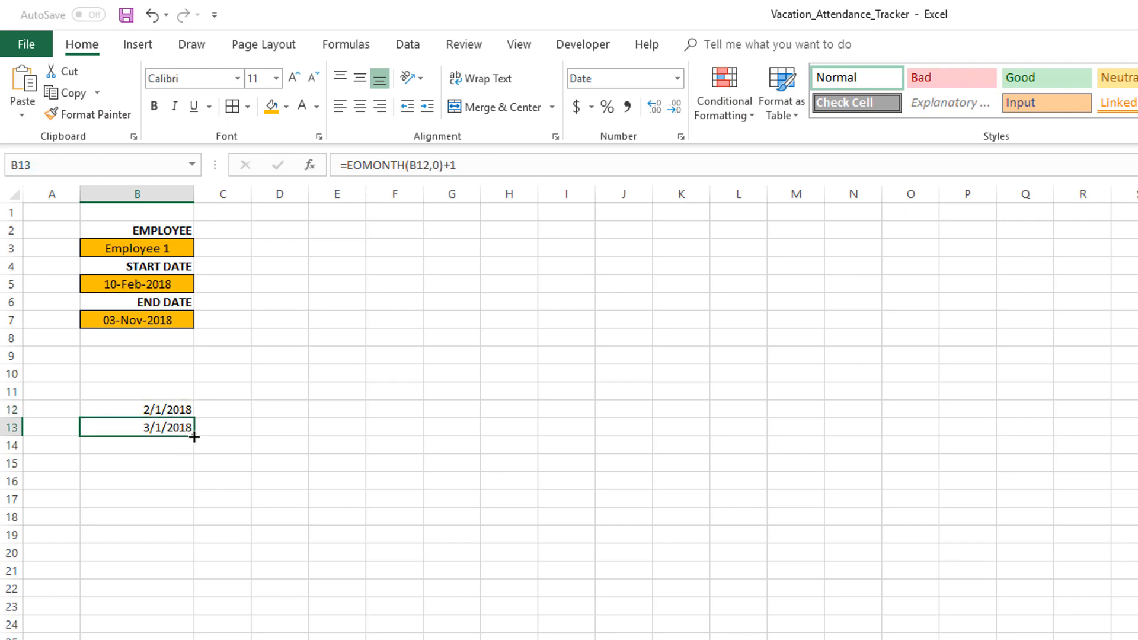
drag(194, 437, 195, 528)
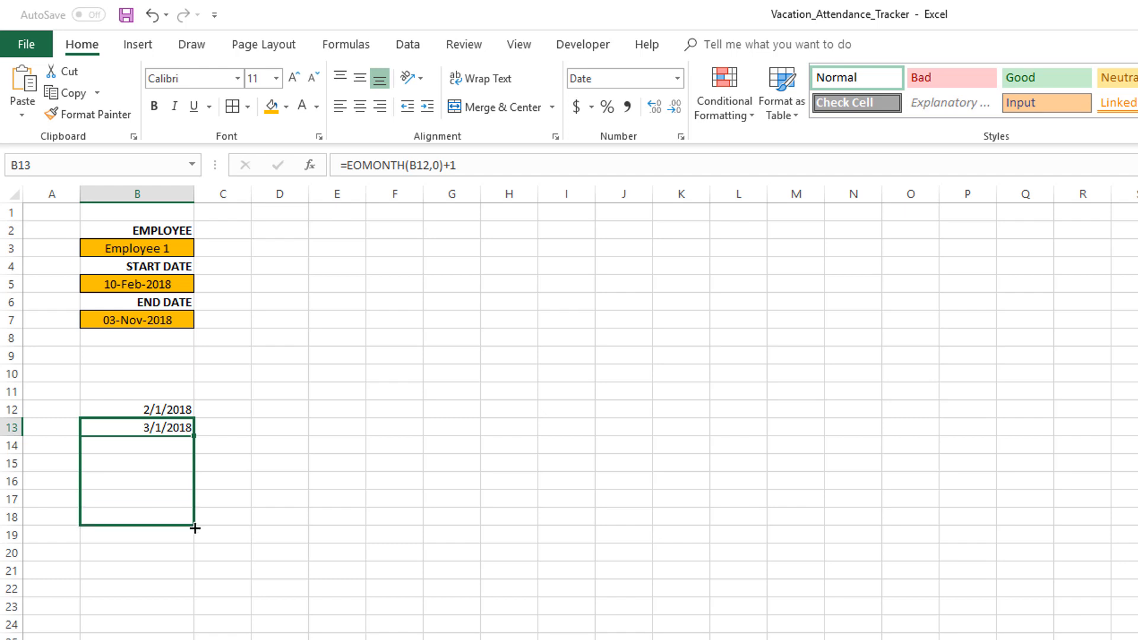
drag(195, 539, 195, 619)
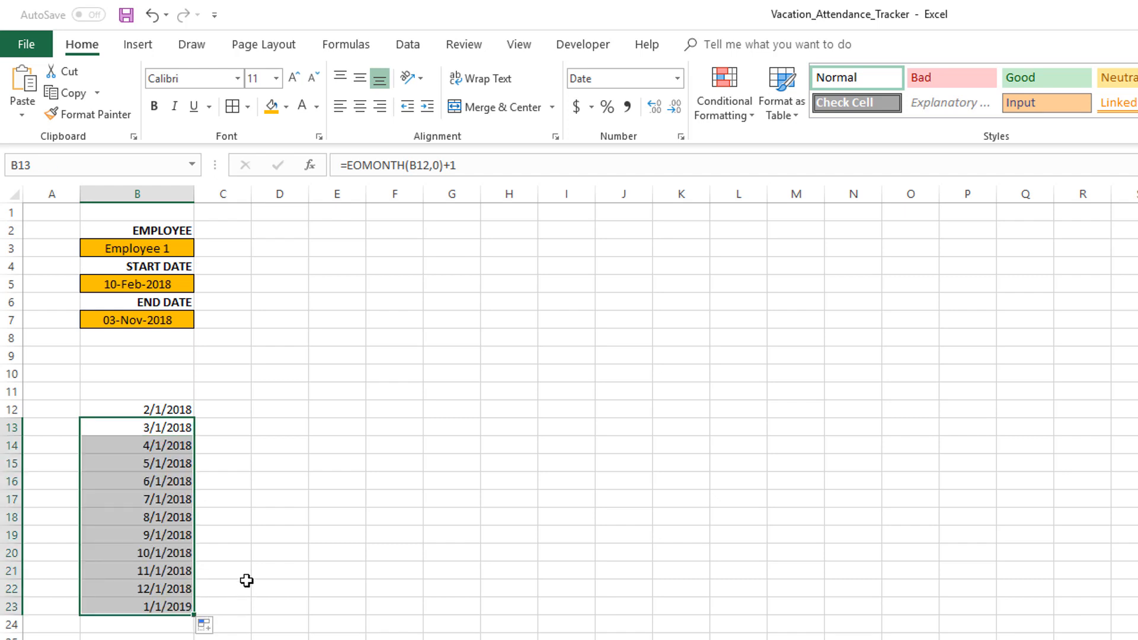
Step: Set the start date in B5 to 1/10/2018 and check the first and last months of the list
click(184, 409)
double_click(122, 284)
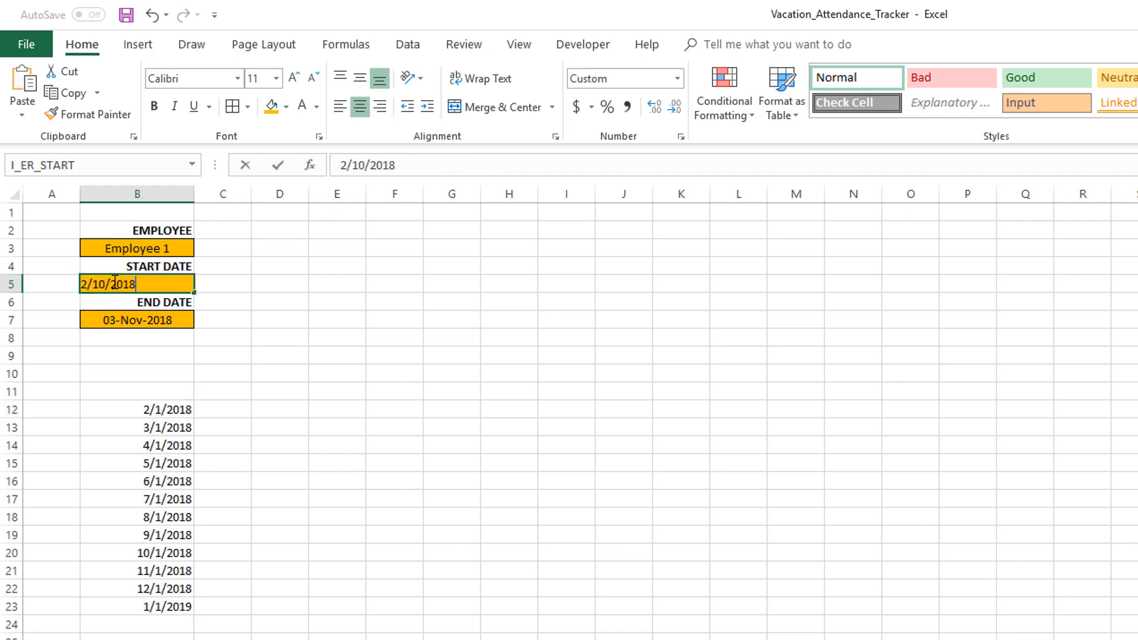
key(Return)
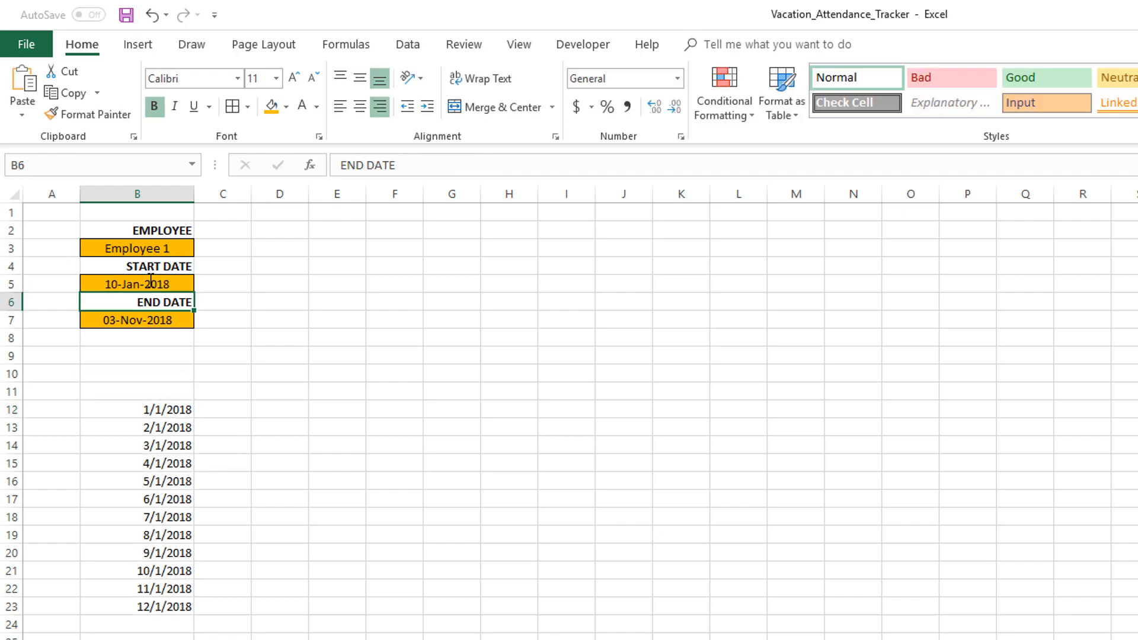
click(158, 408)
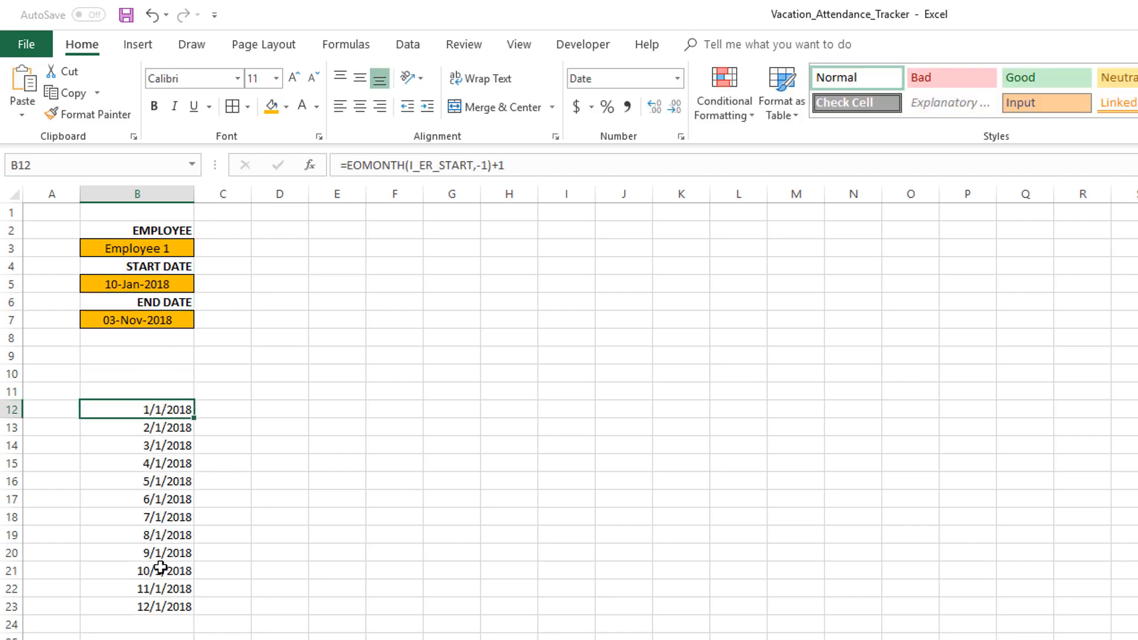
click(161, 605)
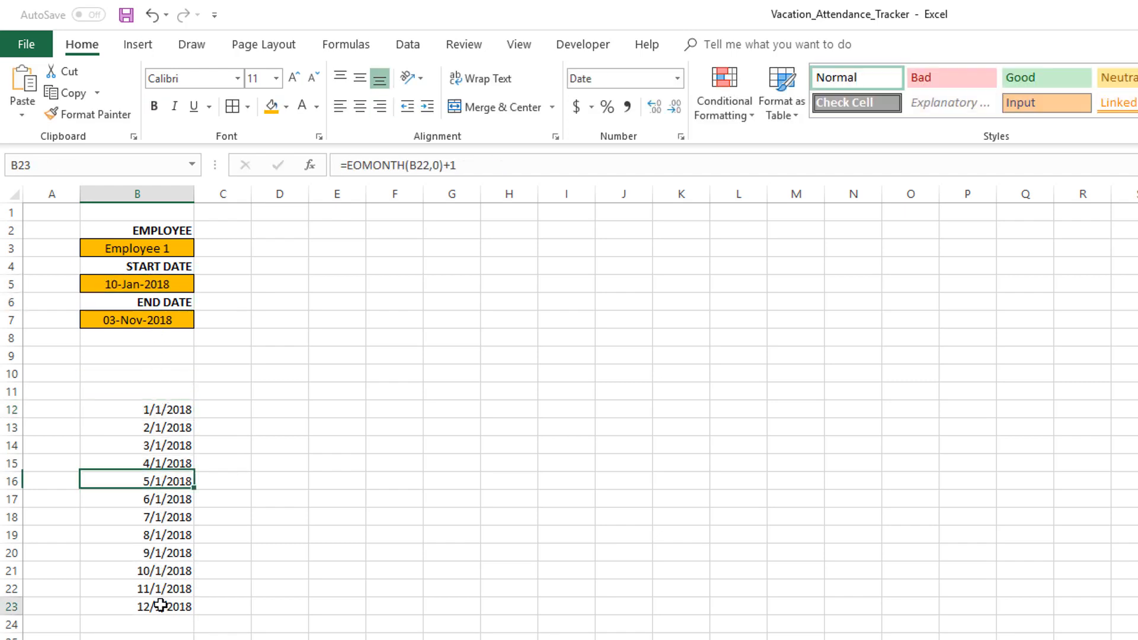
Step: Set the start date in B5 to 5/10/2018 and select the months past the end date in B19:B23
click(111, 285)
double_click(157, 284)
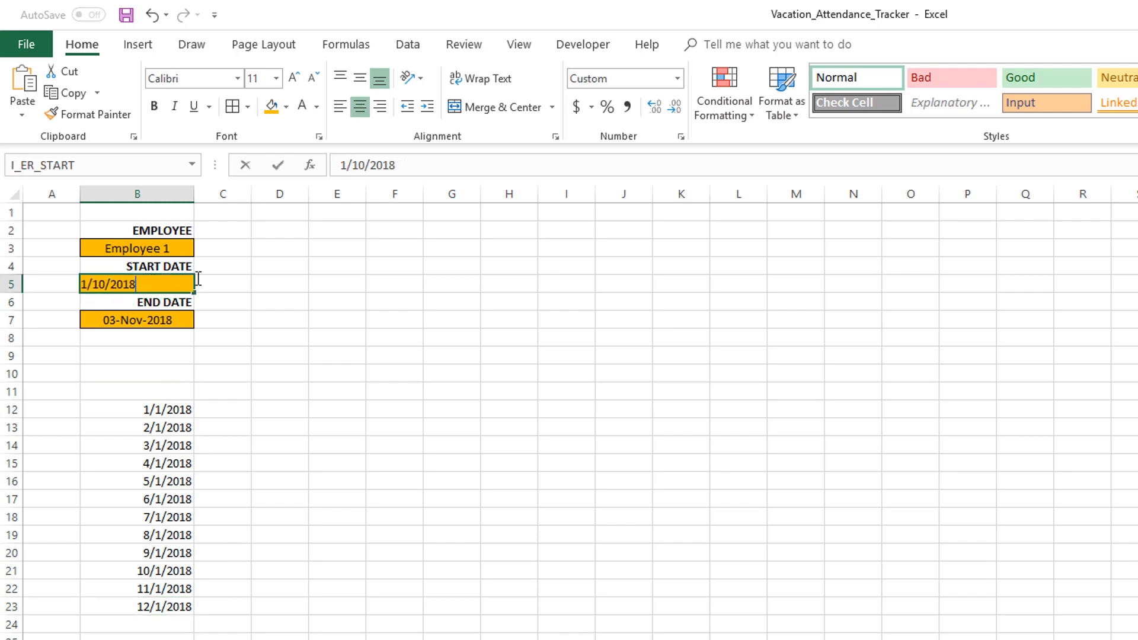
key(Delete)
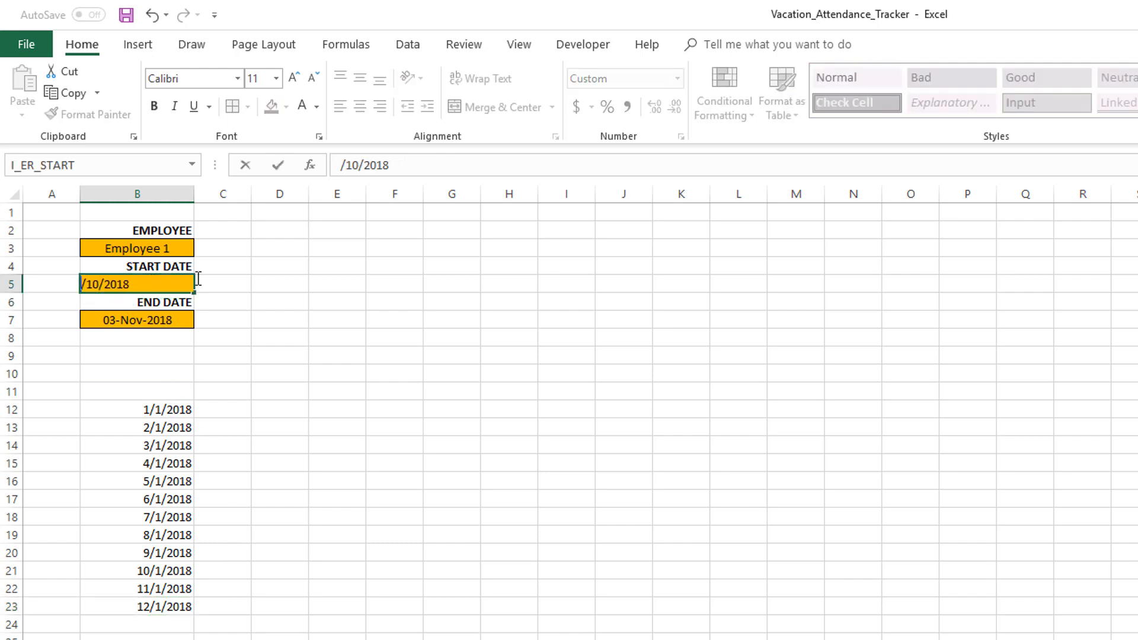
text(5)
key(Return)
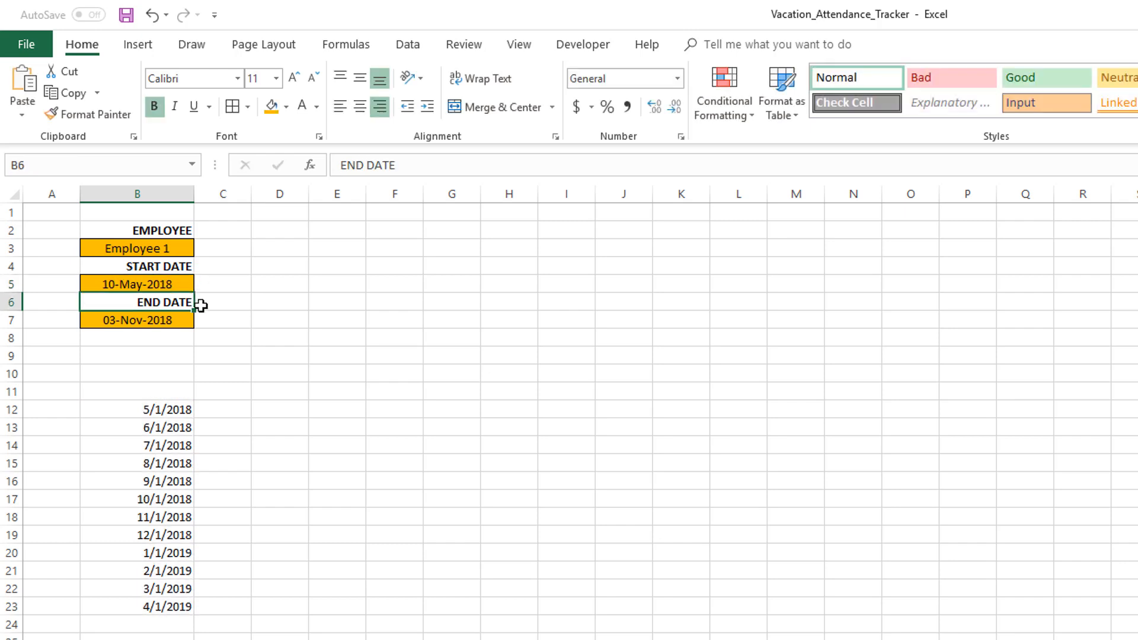
click(165, 413)
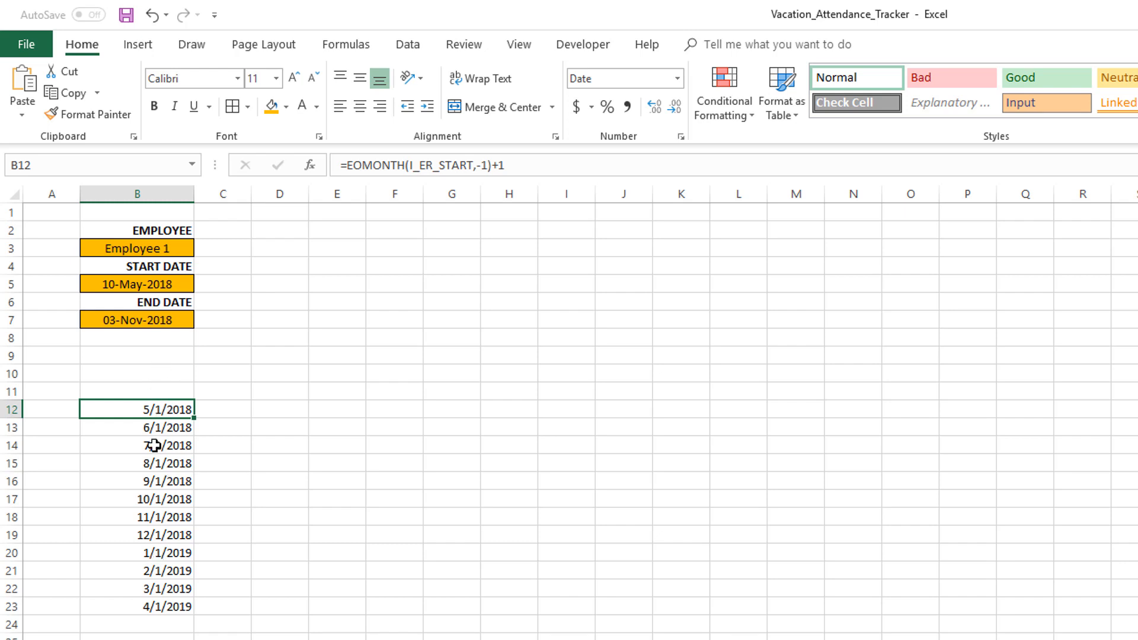
drag(157, 535, 154, 600)
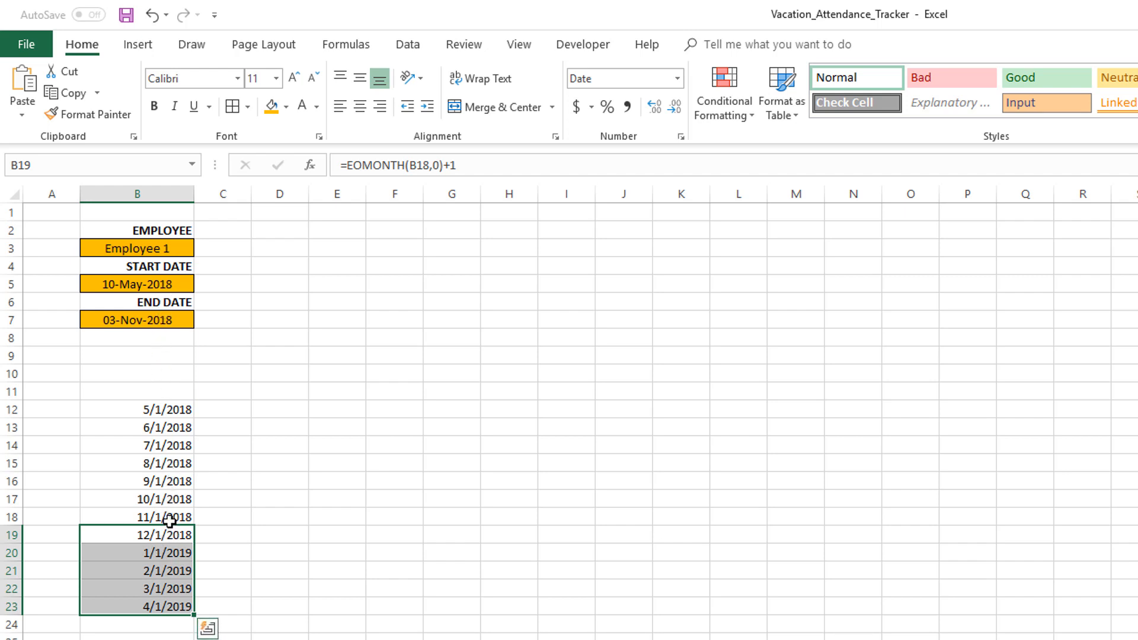
Step: Review the months past the end date in B19:B23 and the next-month formula in B13
click(159, 537)
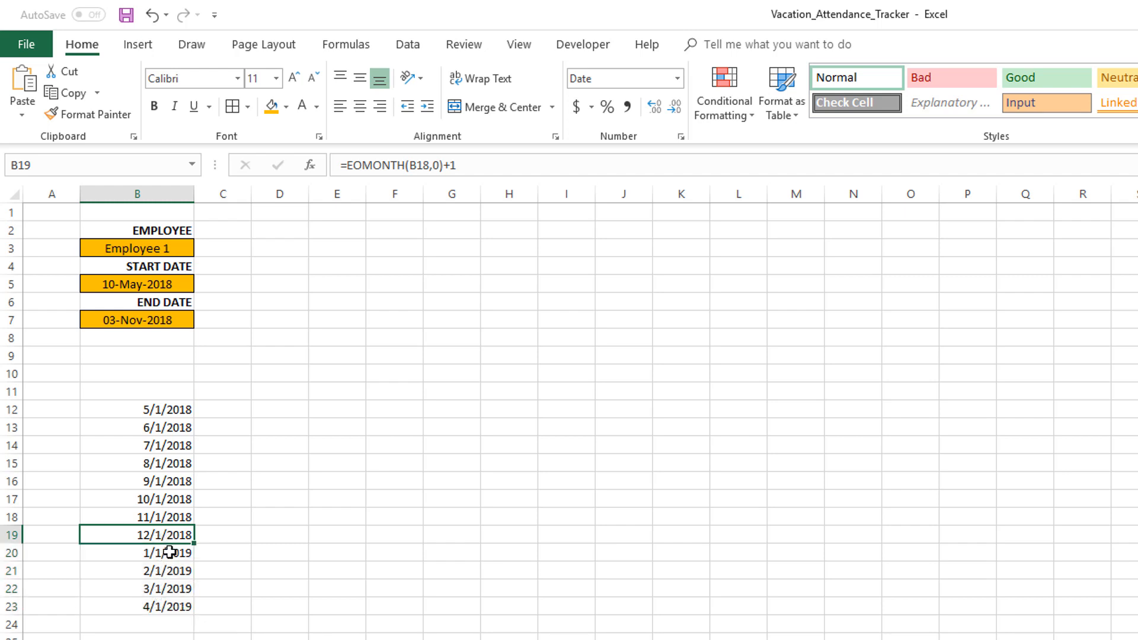
drag(170, 539, 173, 605)
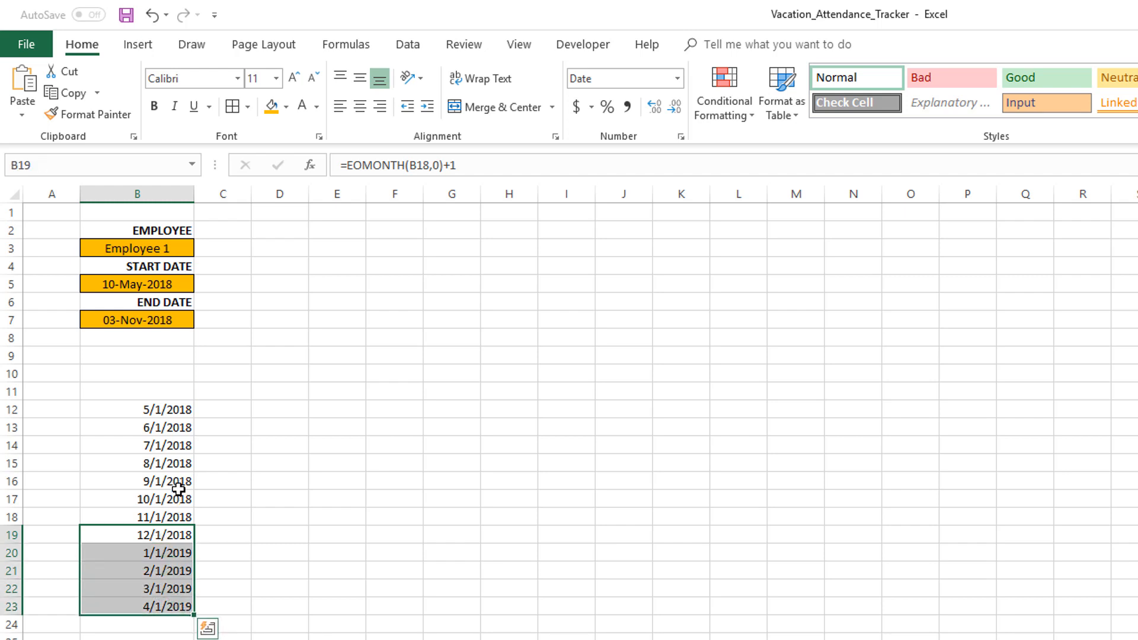
click(171, 429)
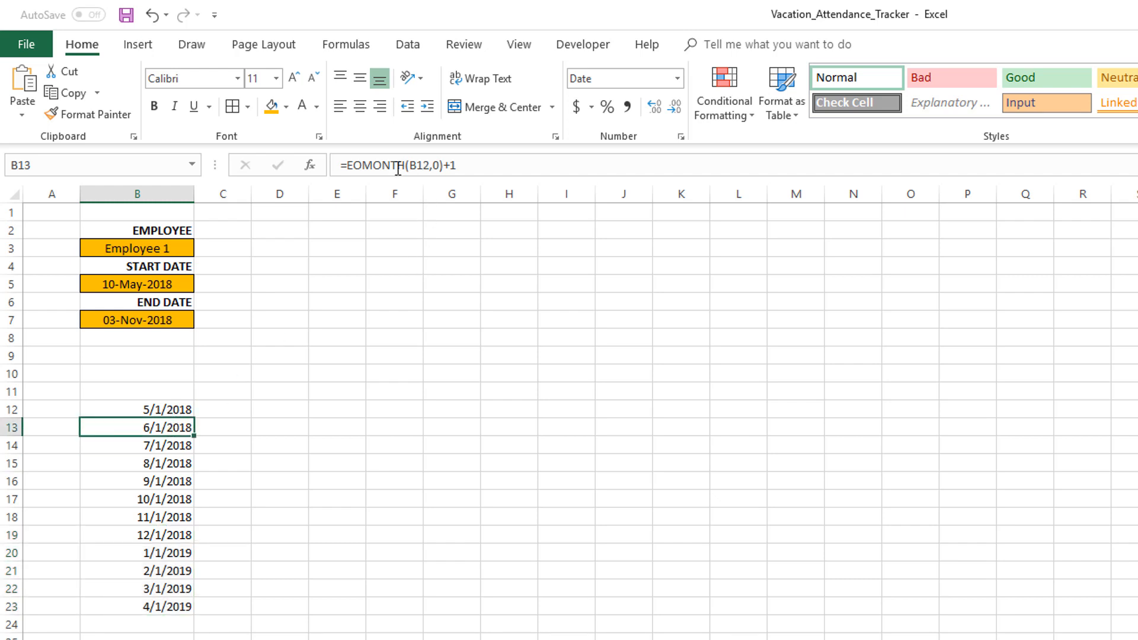
click(349, 165)
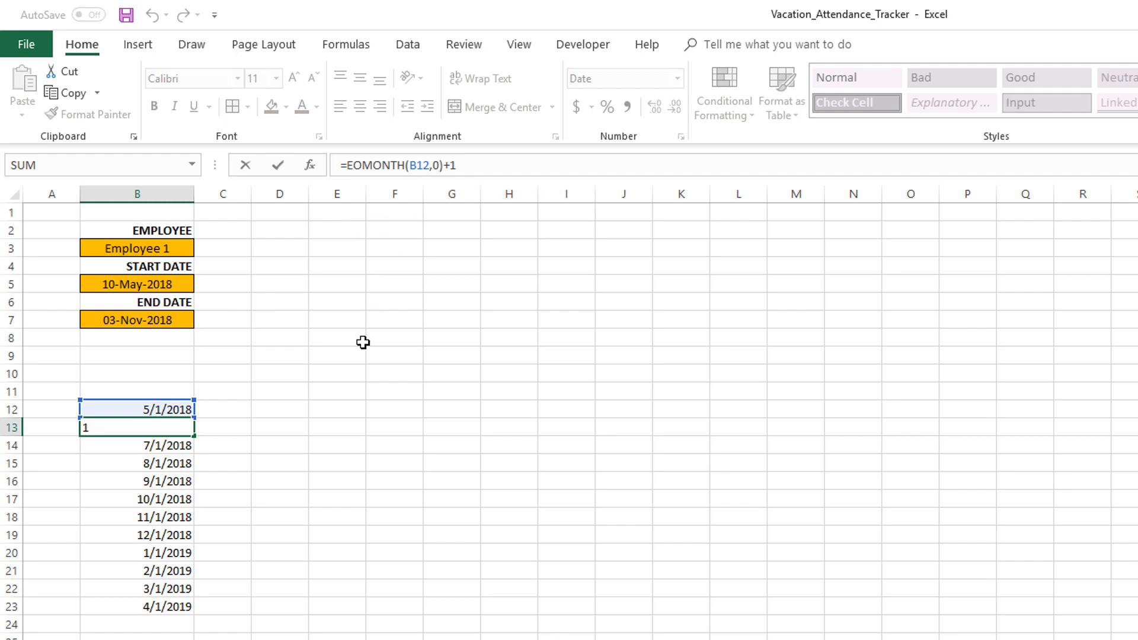
key(ctrl+Return)
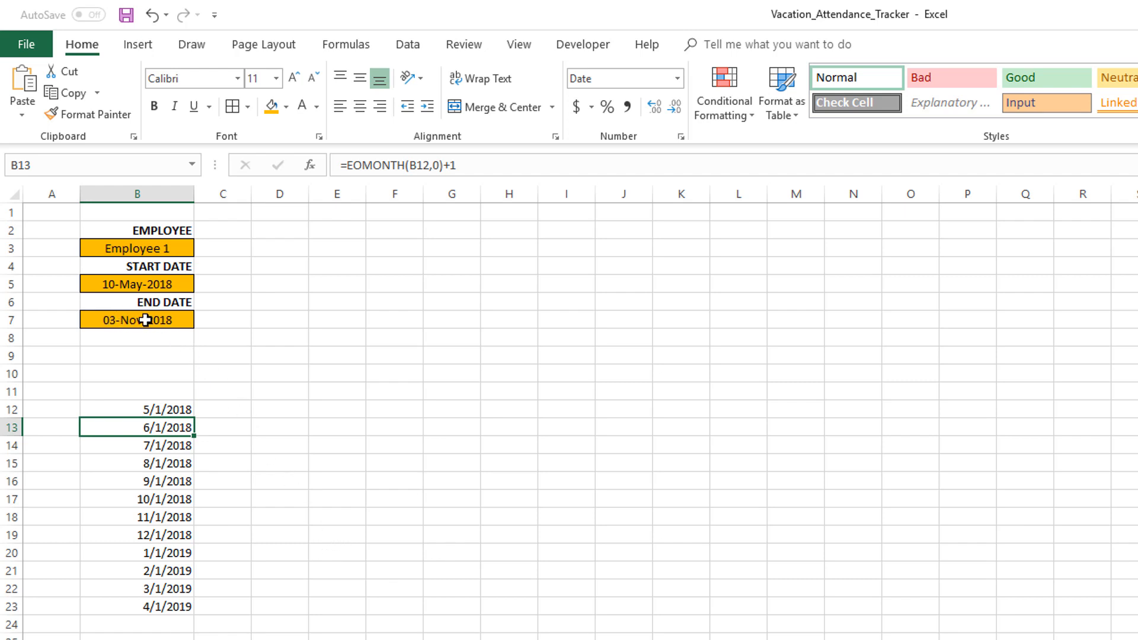
Step: Apply the custom number format mmmm to the month list in B12:B23
drag(162, 409, 166, 604)
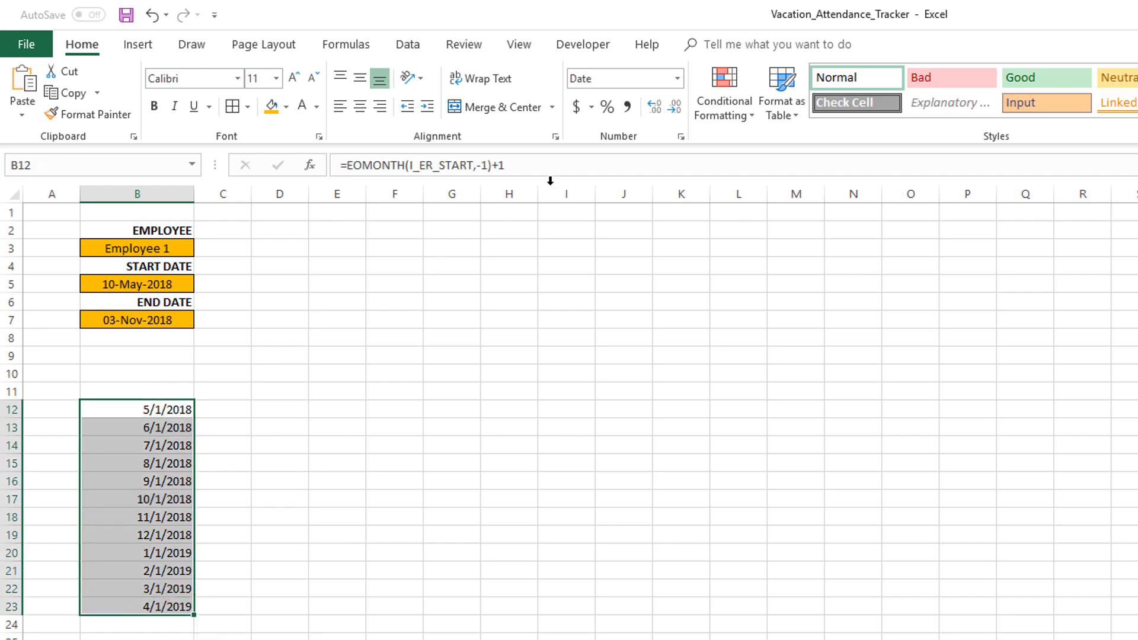
key(ctrl+1)
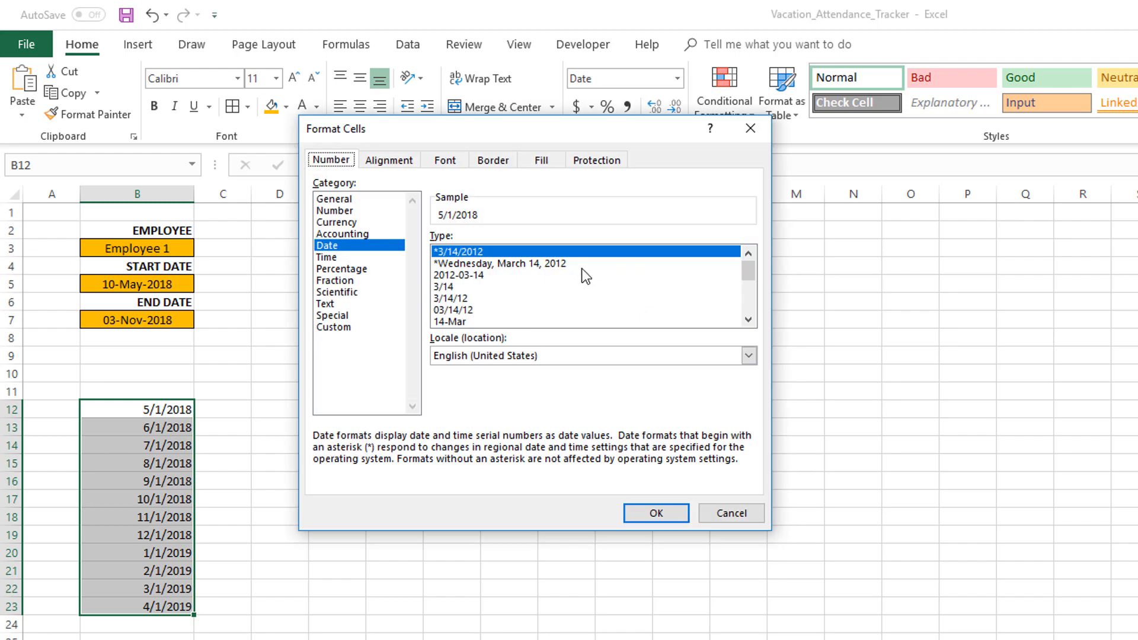
click(372, 327)
drag(504, 256, 424, 254)
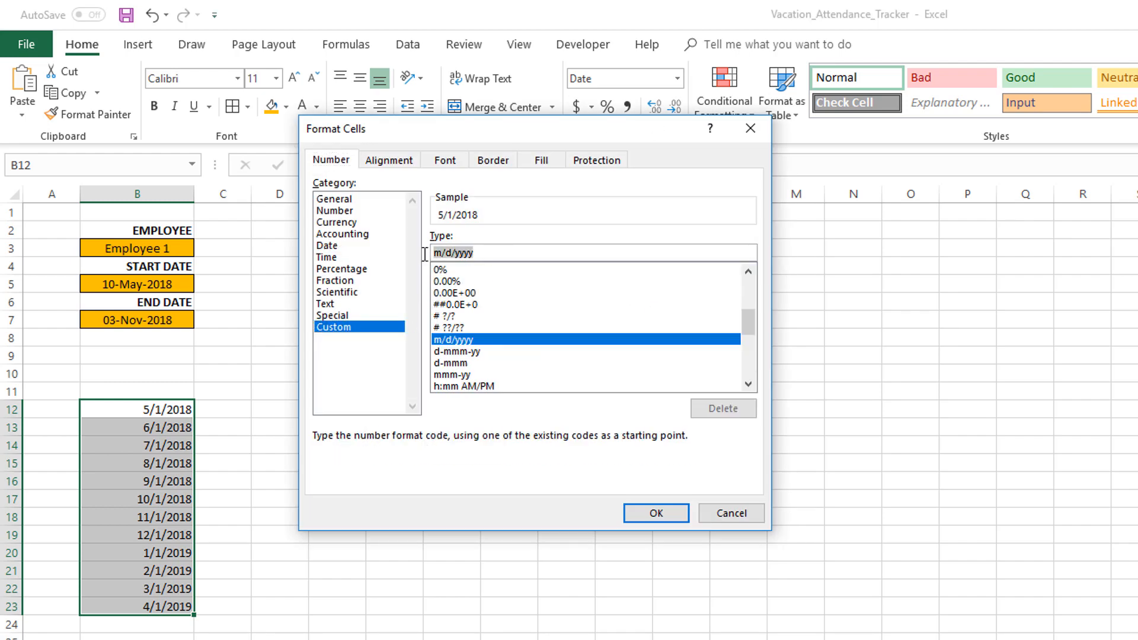
text(mmmm)
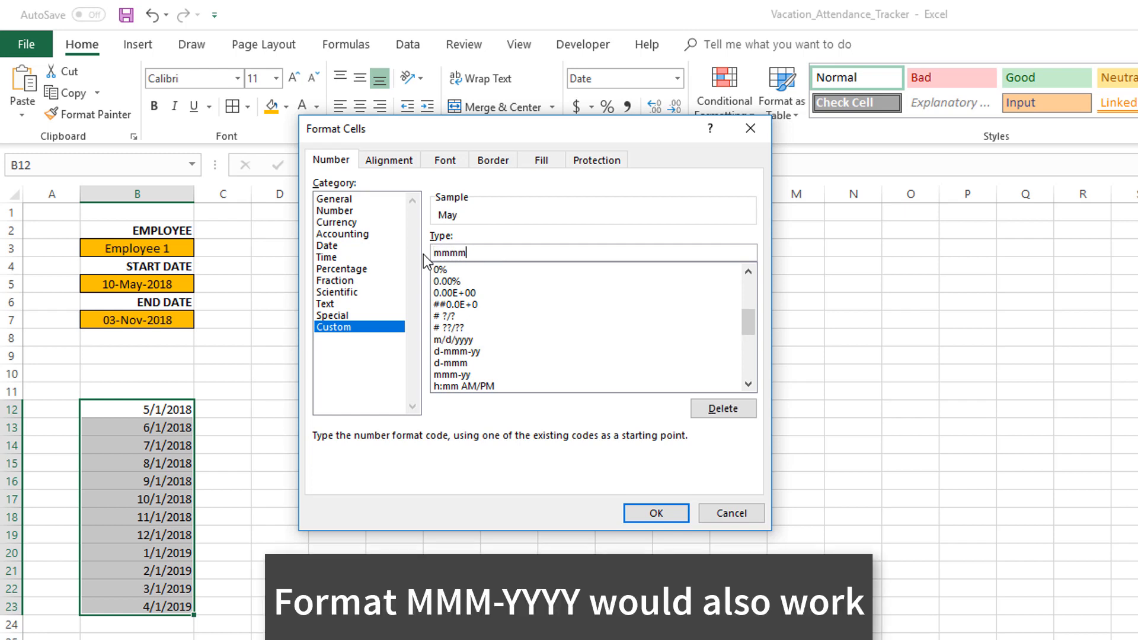
click(638, 510)
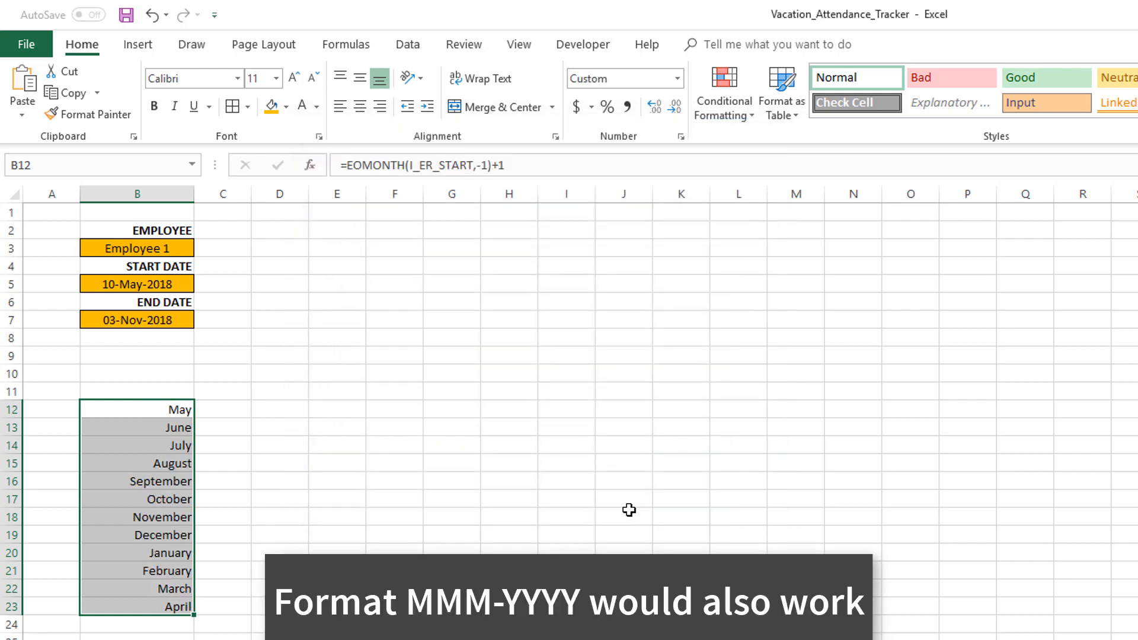
Step: Inspect several formatted month cells in column B and select the whole list B12:B23
click(177, 410)
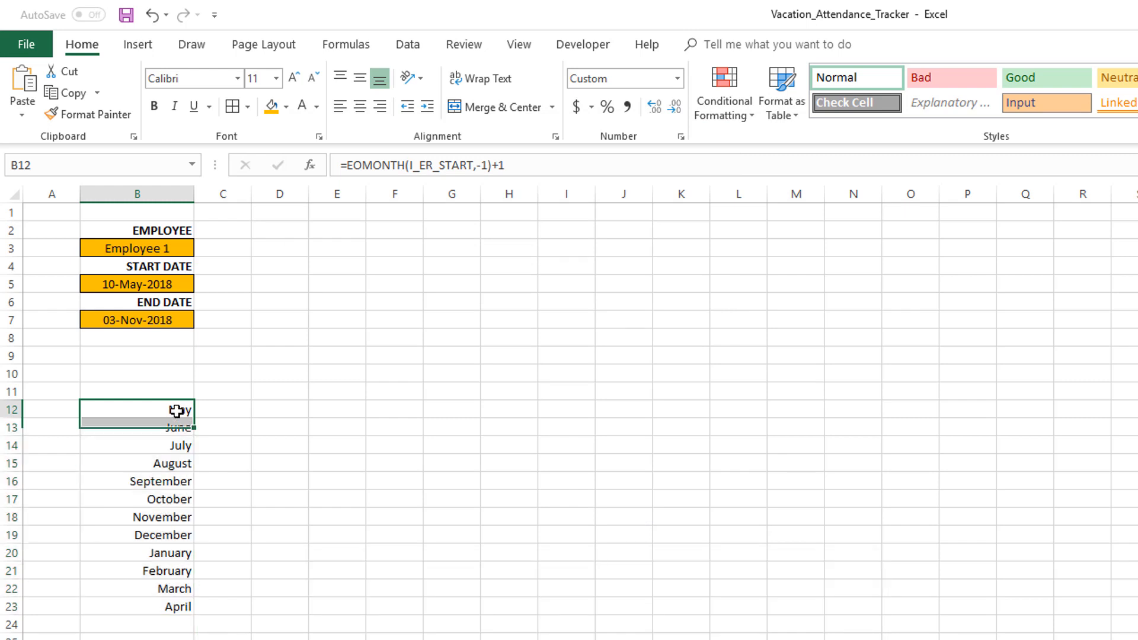
click(163, 463)
click(163, 517)
click(169, 570)
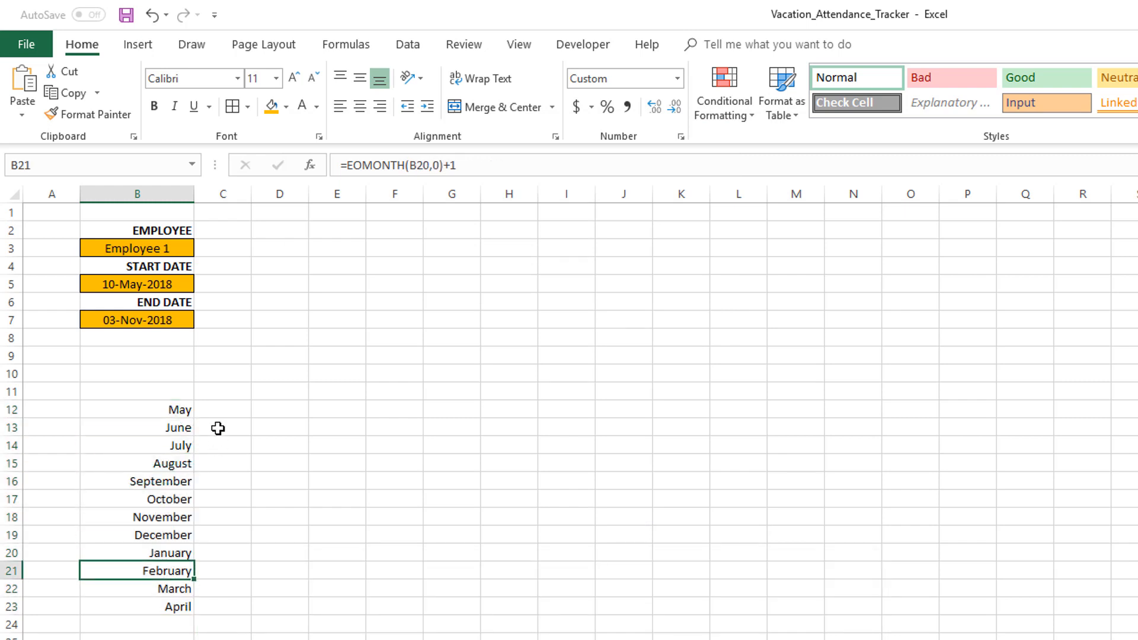
drag(183, 409, 177, 605)
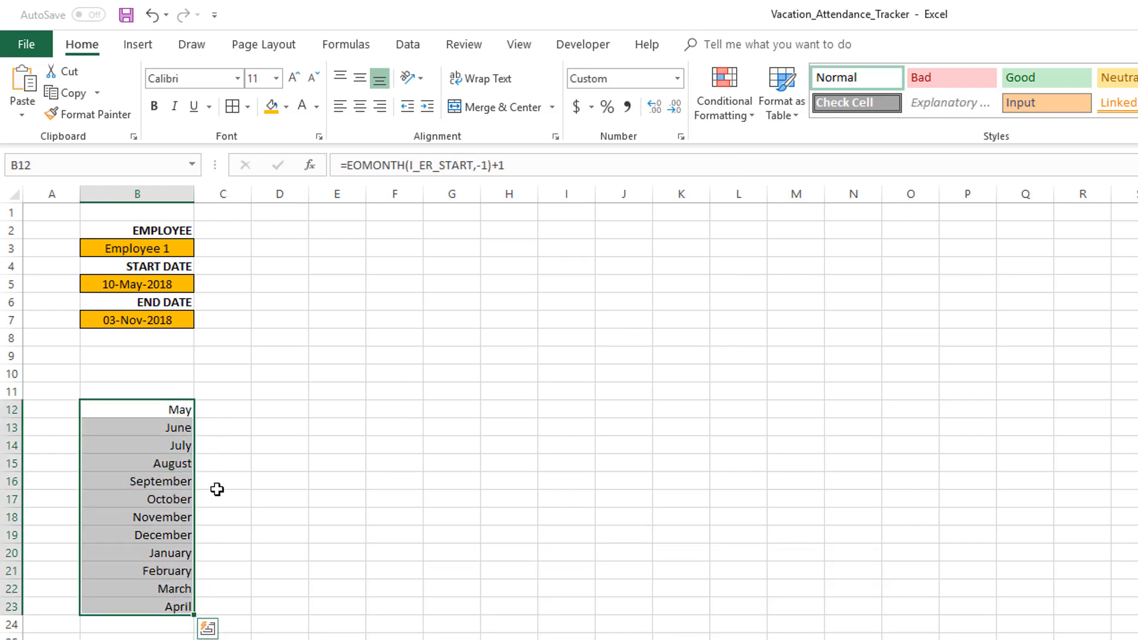
Step: Set the start date in B5 to 1/10/2018 and select the month list B12:B23 to check it
click(142, 285)
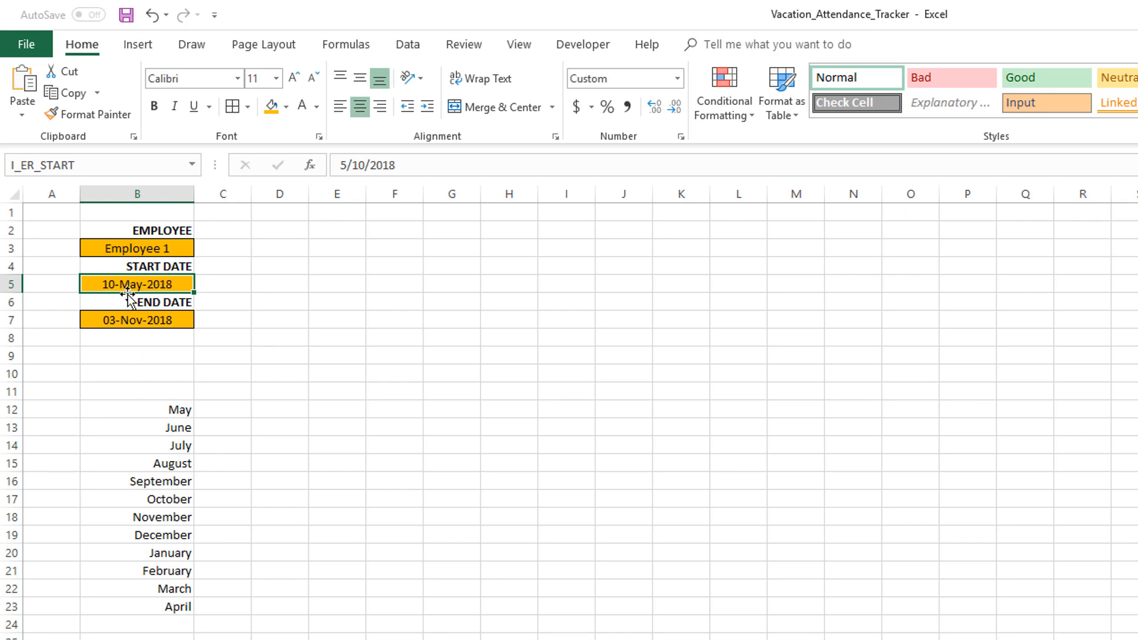
double_click(110, 282)
key(Delete)
text(1)
key(Return)
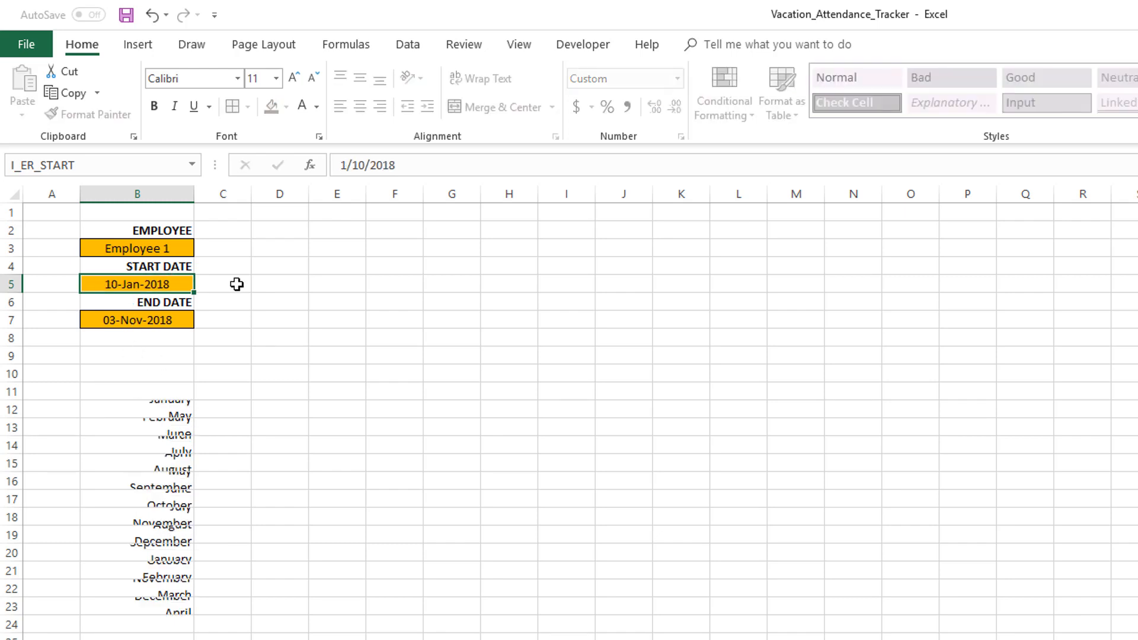
drag(175, 408, 182, 610)
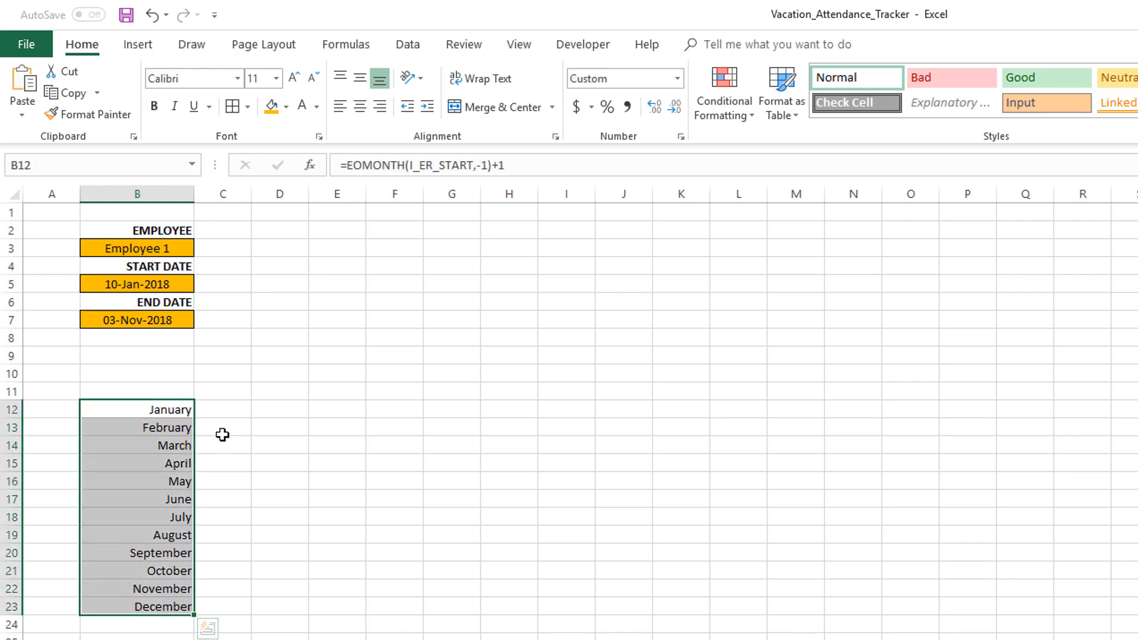
Step: Test the start date 12/10/2018 in B5 and check the first, second and last months, including the last month's full date
click(169, 284)
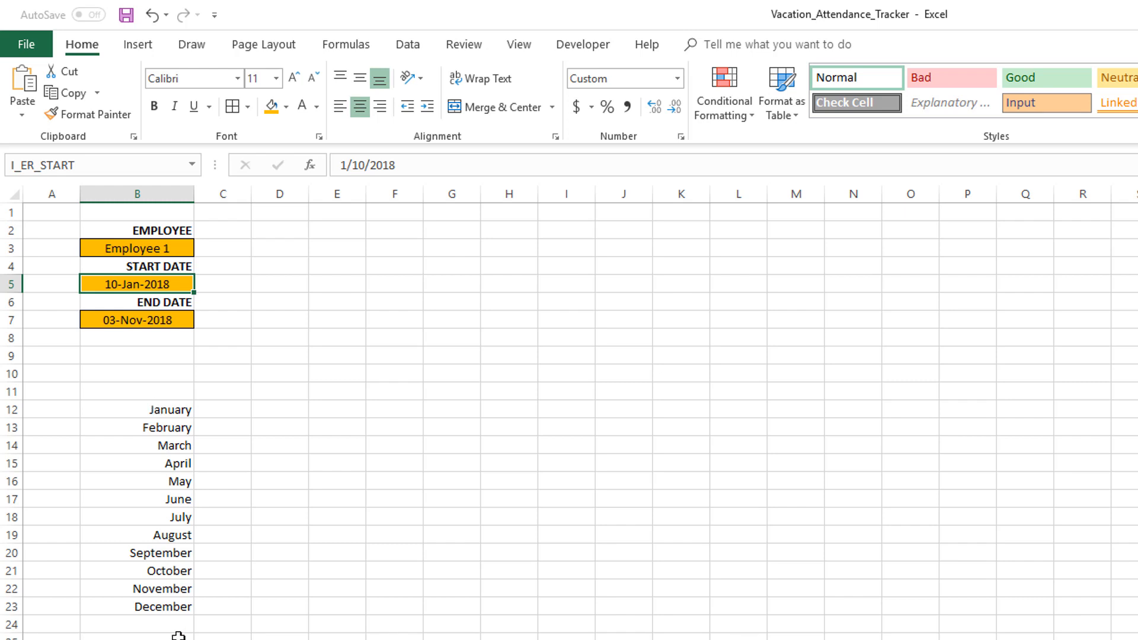
double_click(123, 284)
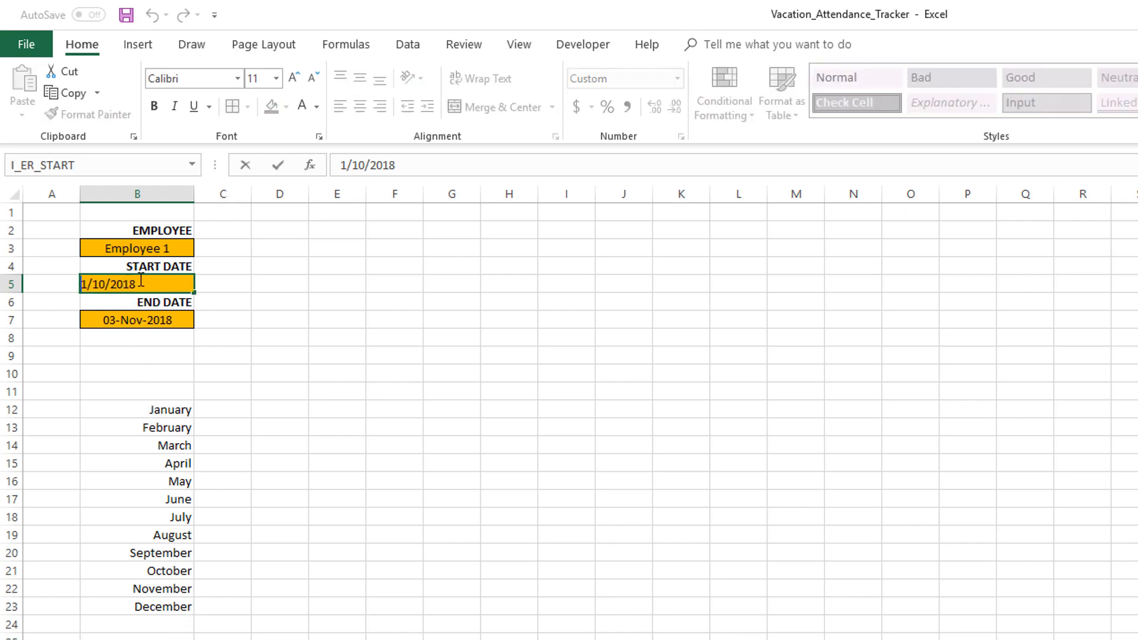
text(2)
key(Return)
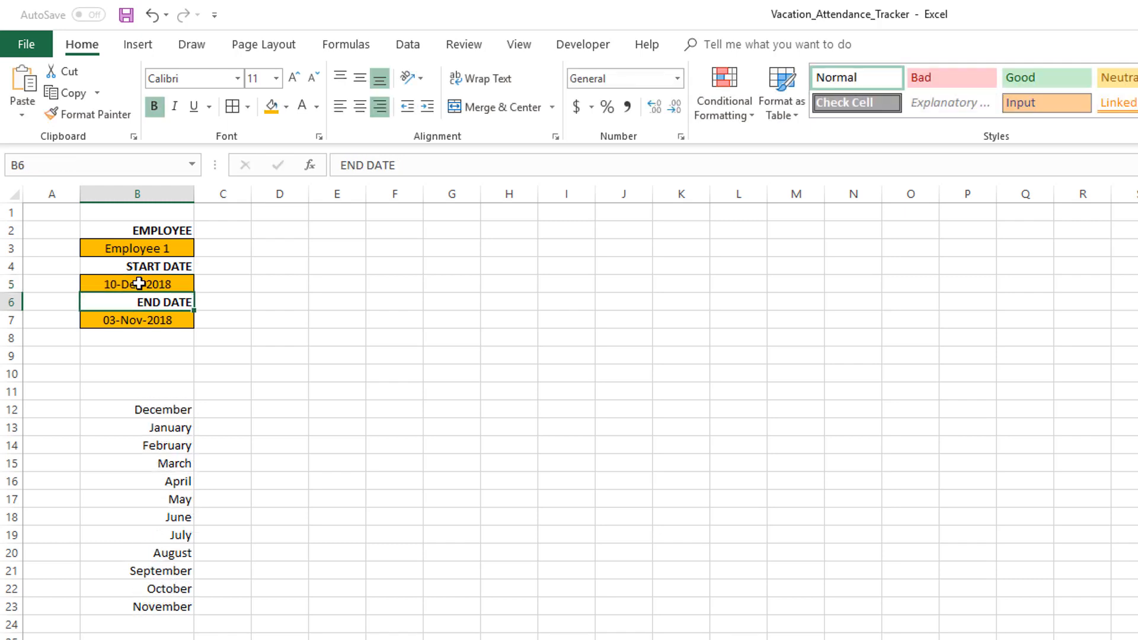
click(152, 408)
click(154, 428)
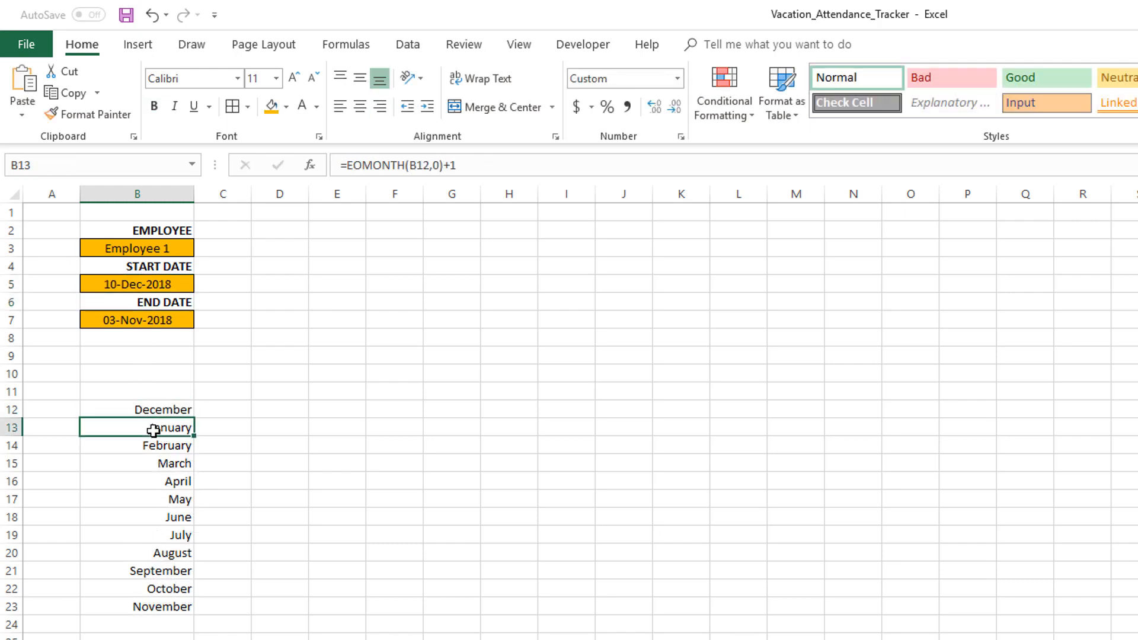
click(179, 607)
click(677, 78)
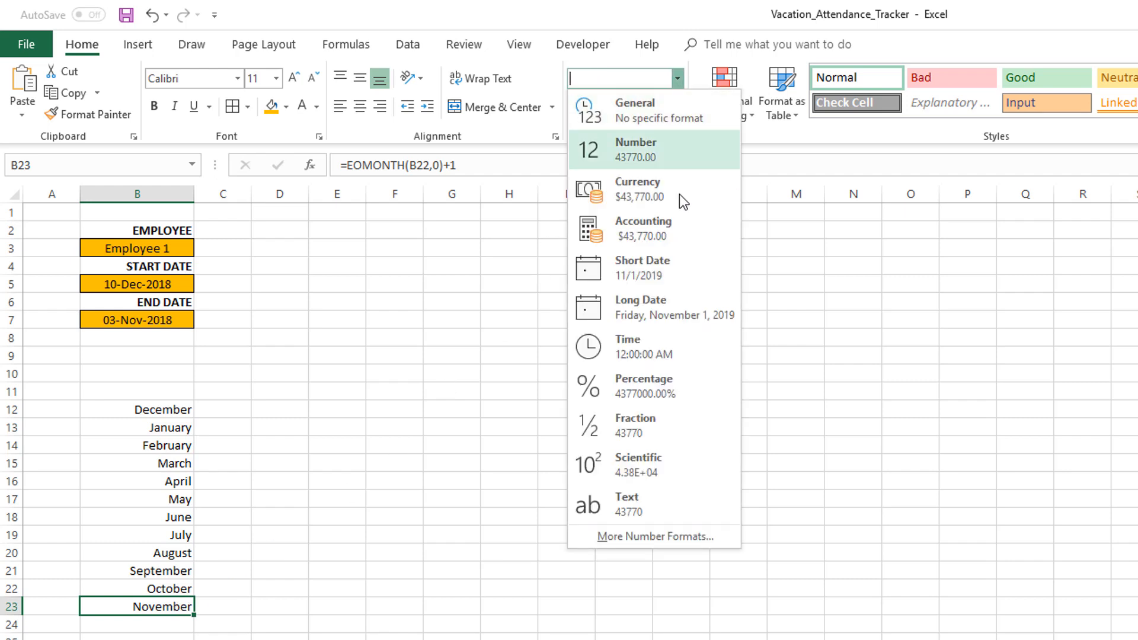
click(180, 338)
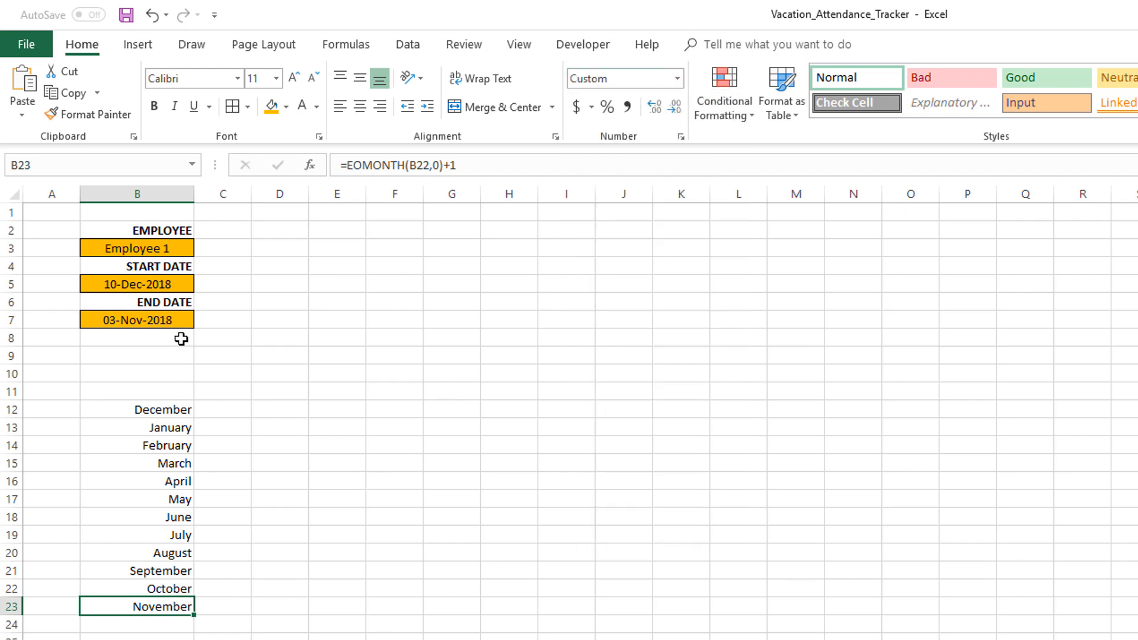
Step: Set the start date in B5 back to 1/10/2018 and save the workbook
click(129, 284)
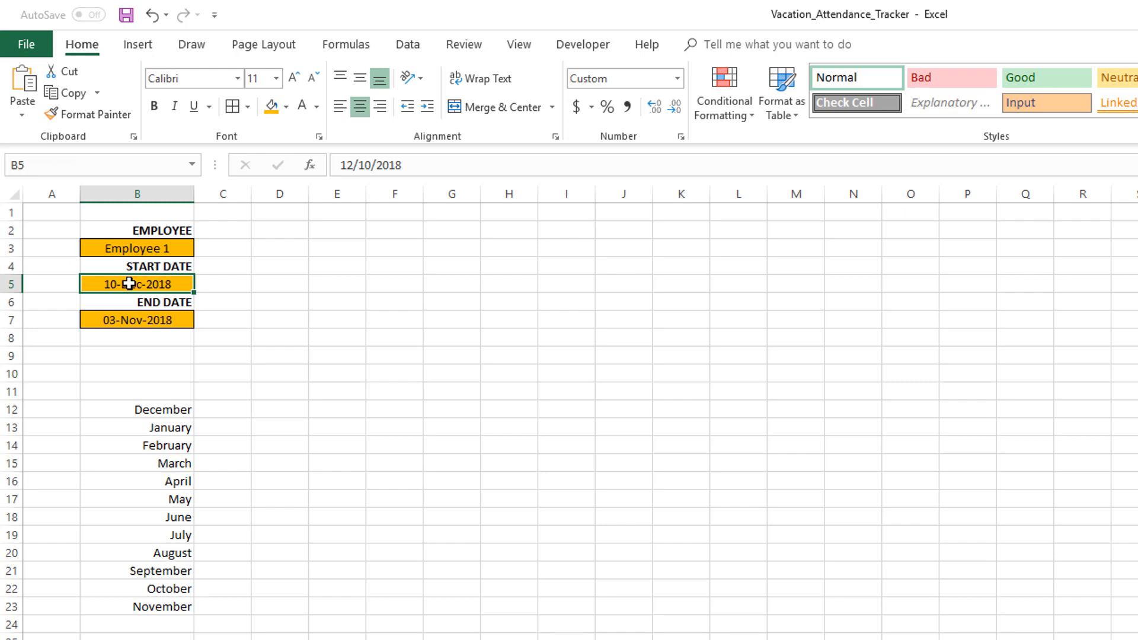
double_click(130, 284)
key(Delete)
key(Delete)
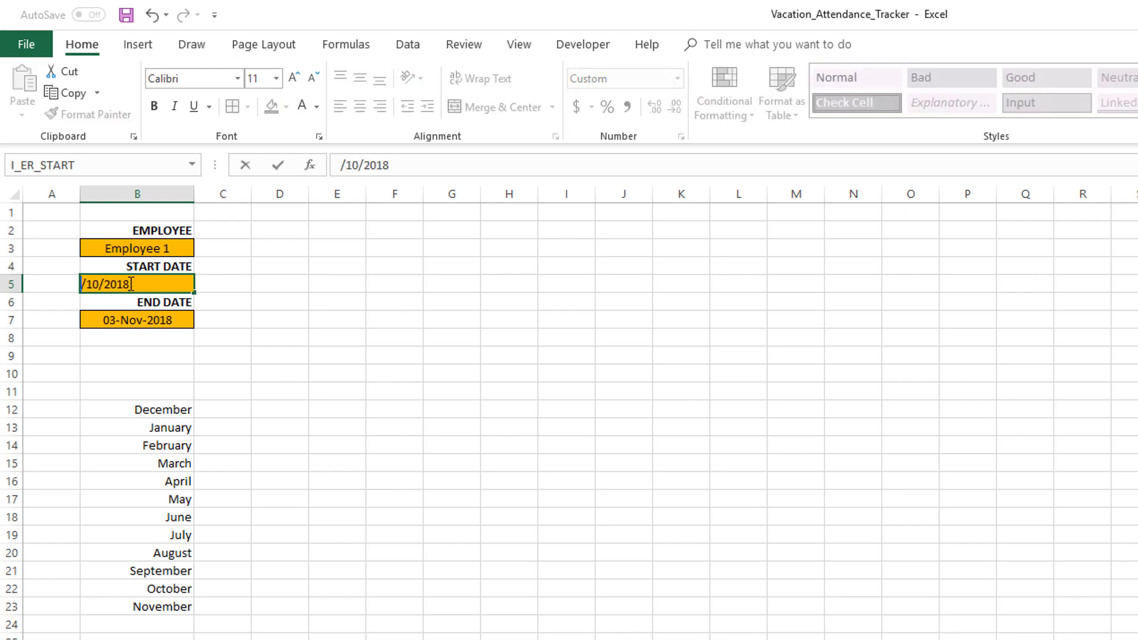
text(1)
key(Return)
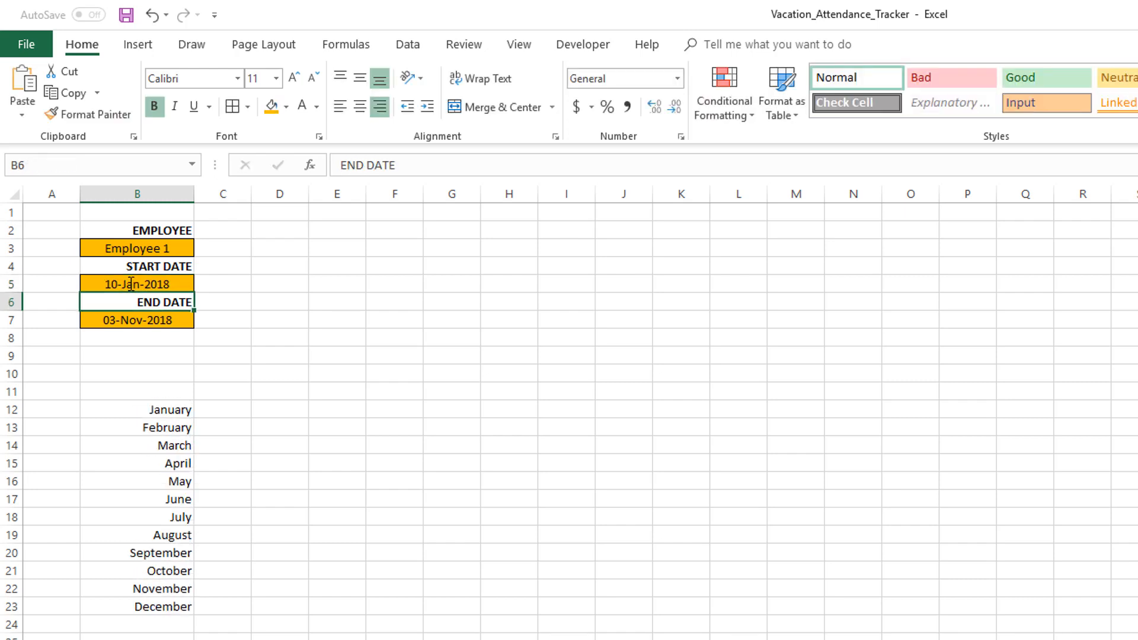
click(208, 400)
key(ctrl+s)
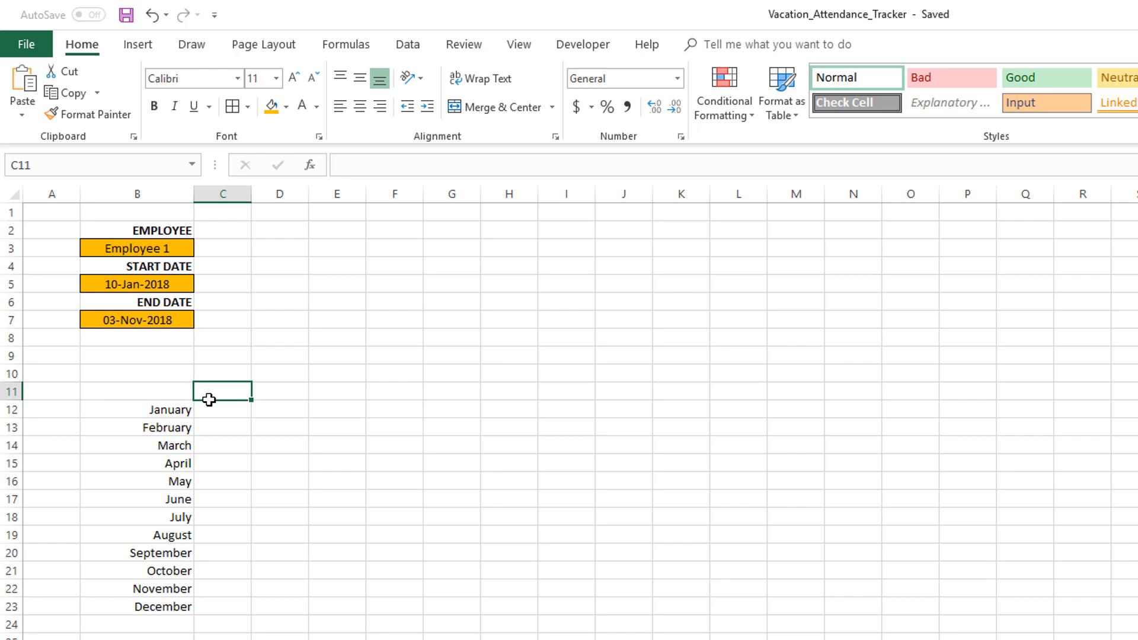
Step: Select row 11 from C11 through AG11 and look over the 31 columns available for the day headers
drag(216, 391, 1135, 393)
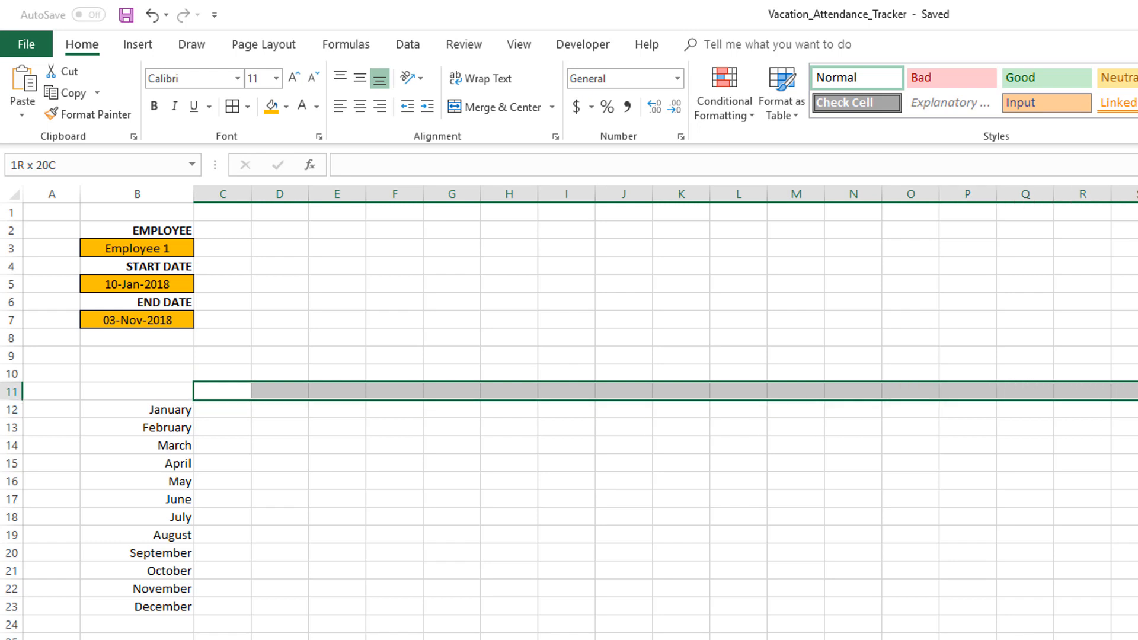
drag(1134, 393, 1135, 397)
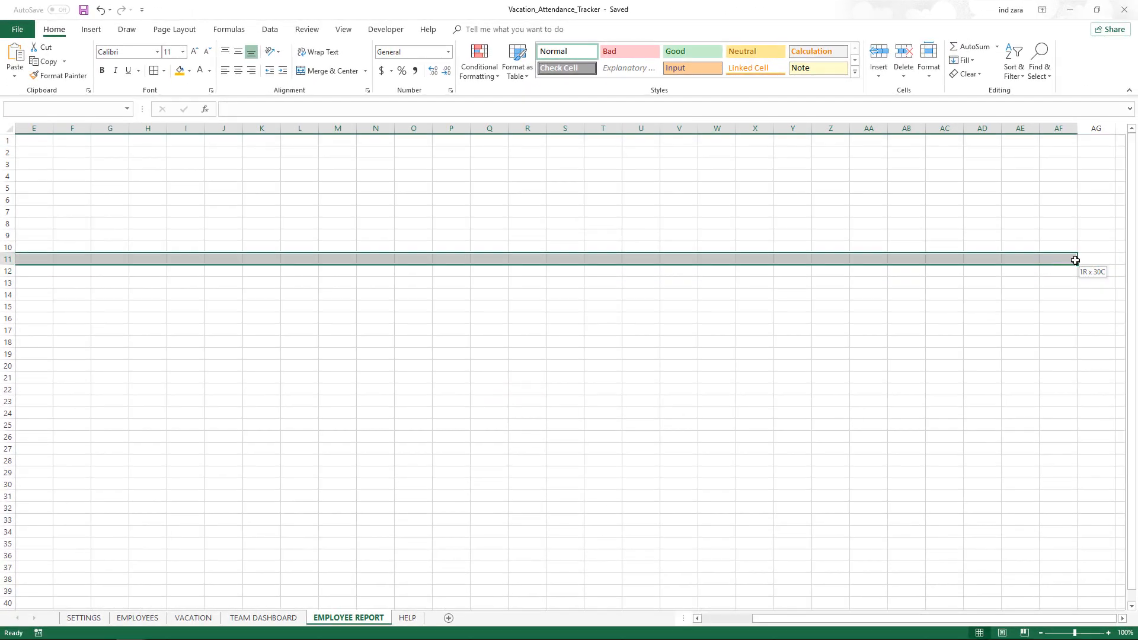
drag(1075, 260, 1096, 260)
drag(981, 621, 852, 625)
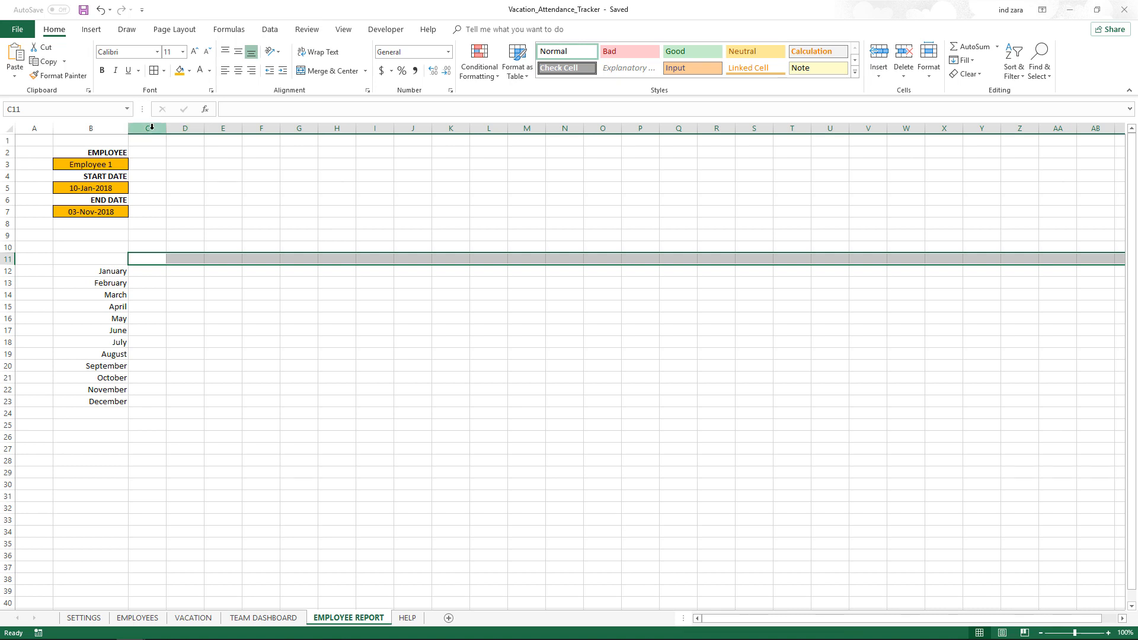
drag(922, 620, 965, 626)
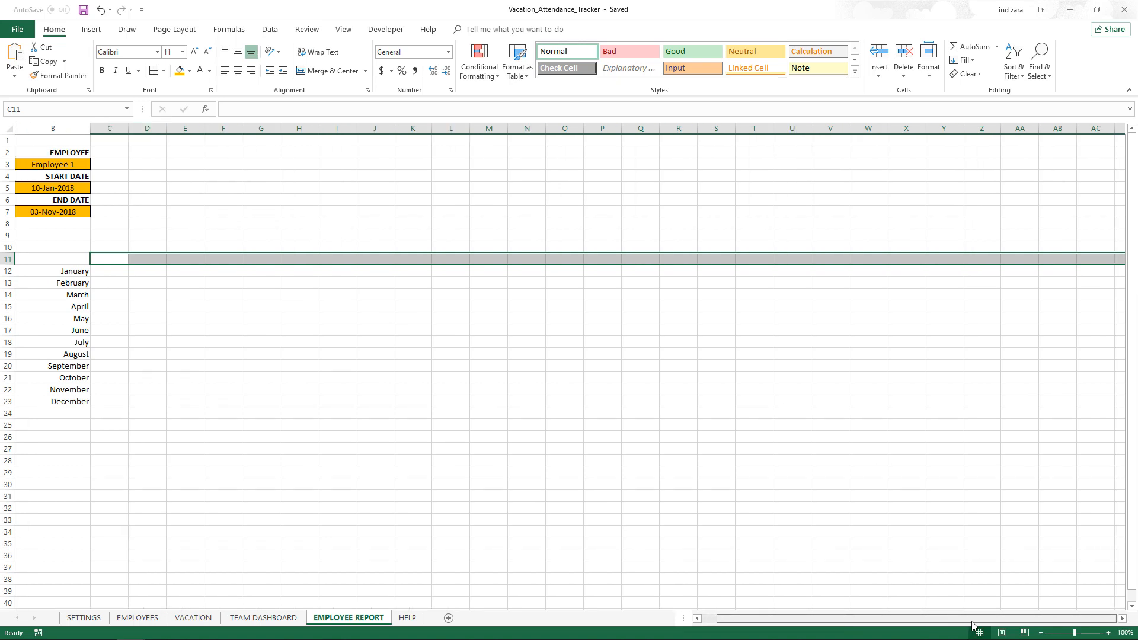
click(1123, 620)
click(1123, 620)
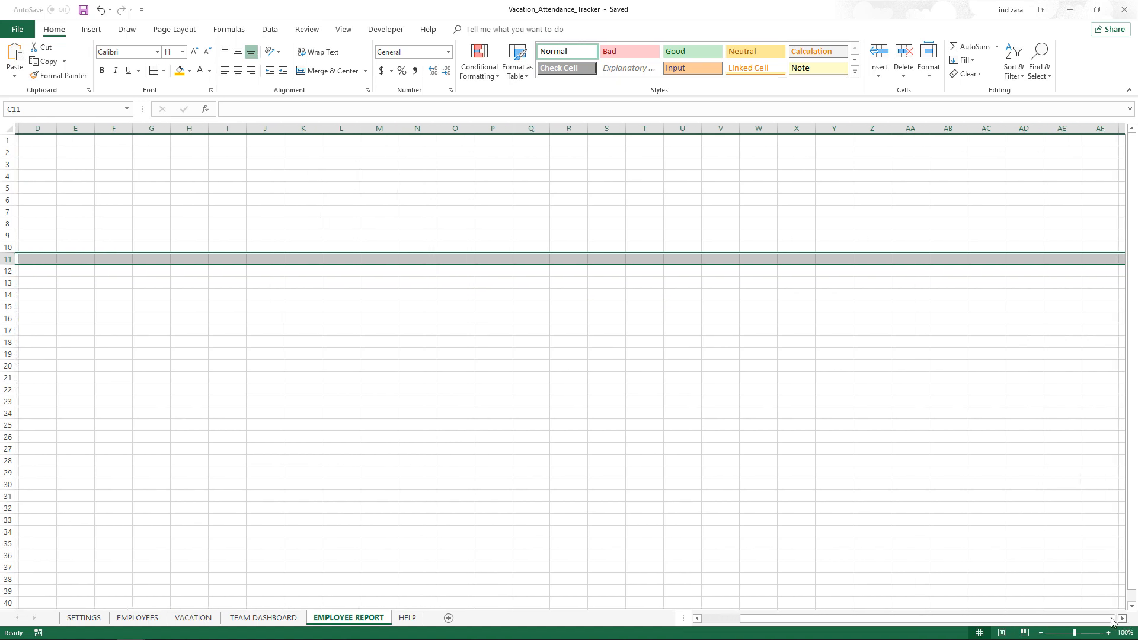
drag(1091, 619, 906, 608)
click(234, 284)
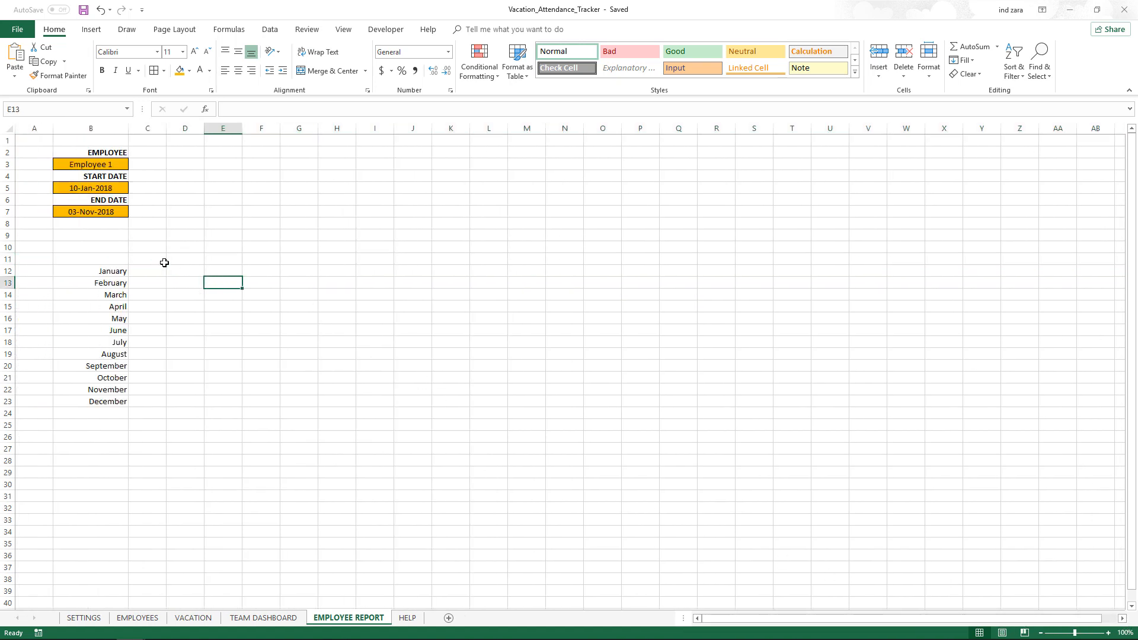
Step: Enter 1 and 2 in C11 and D11 and fill the day series across to 31 in AG11
click(152, 258)
text(1)
key(Tab)
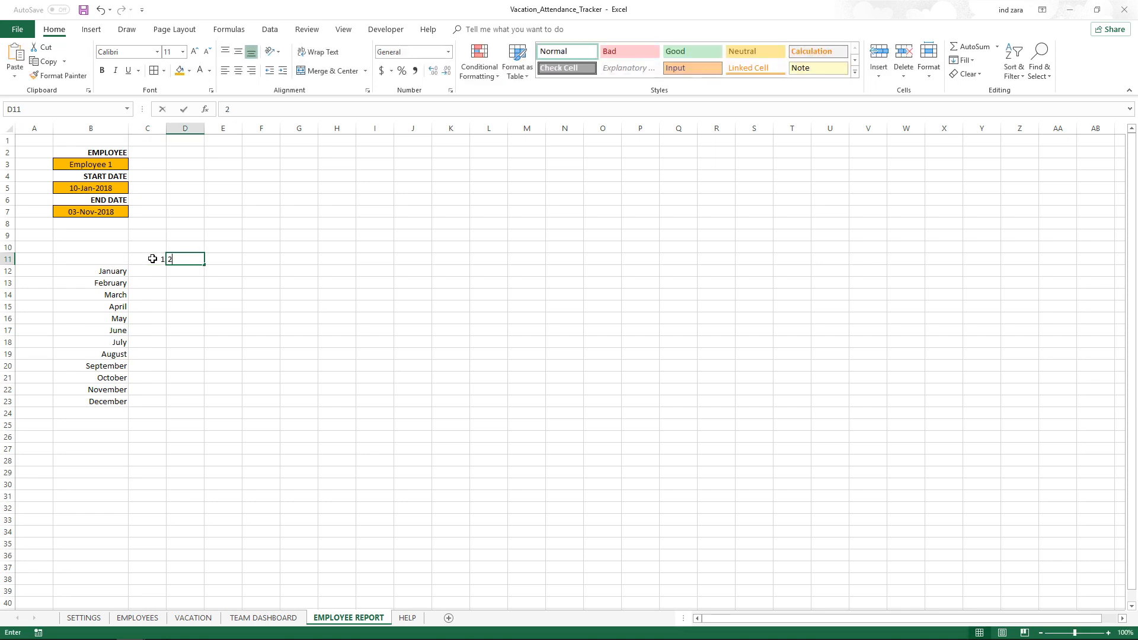
text(2)
key(Tab)
drag(160, 259, 1007, 298)
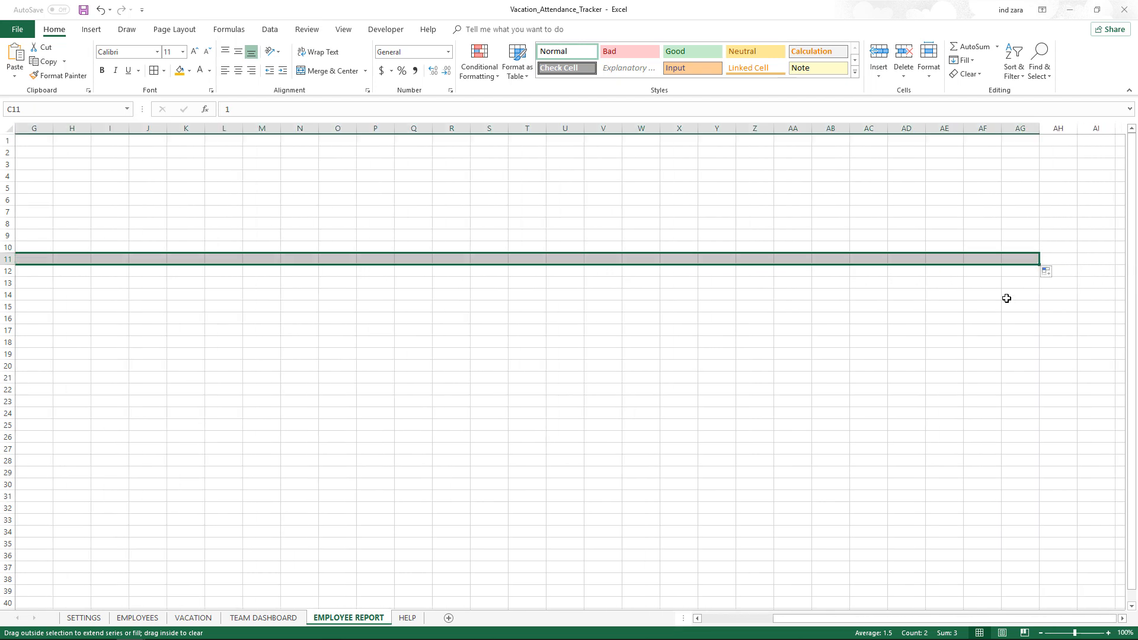
click(969, 283)
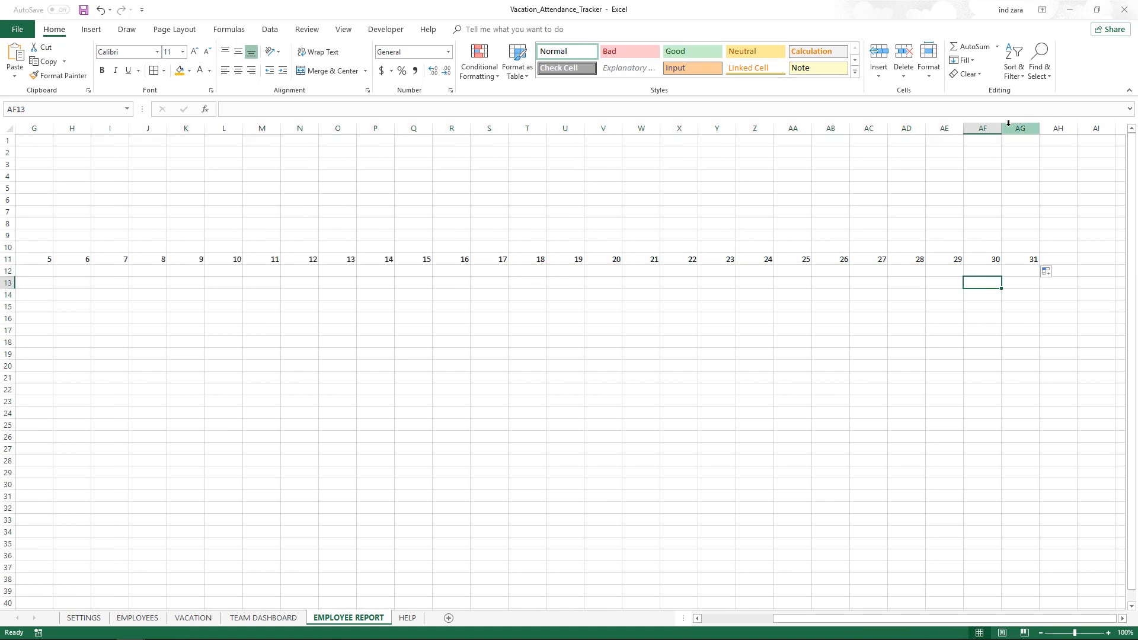
Step: Narrow columns C through AG to one uniform width that just fits the two-digit day numbers
drag(1008, 124, 154, 160)
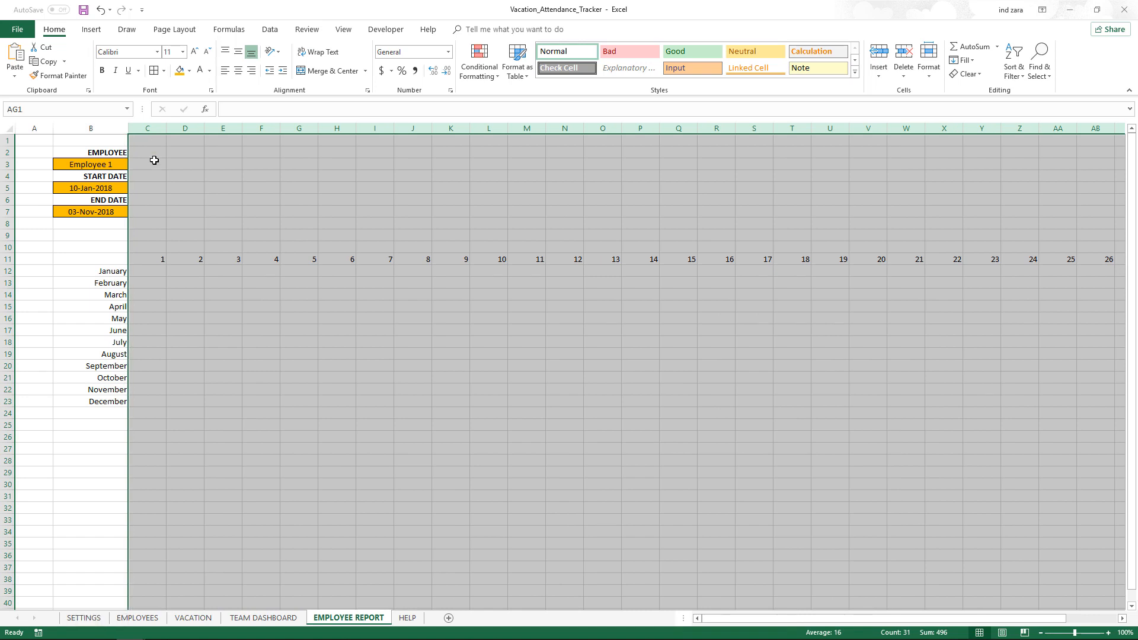
right_click(154, 160)
click(184, 300)
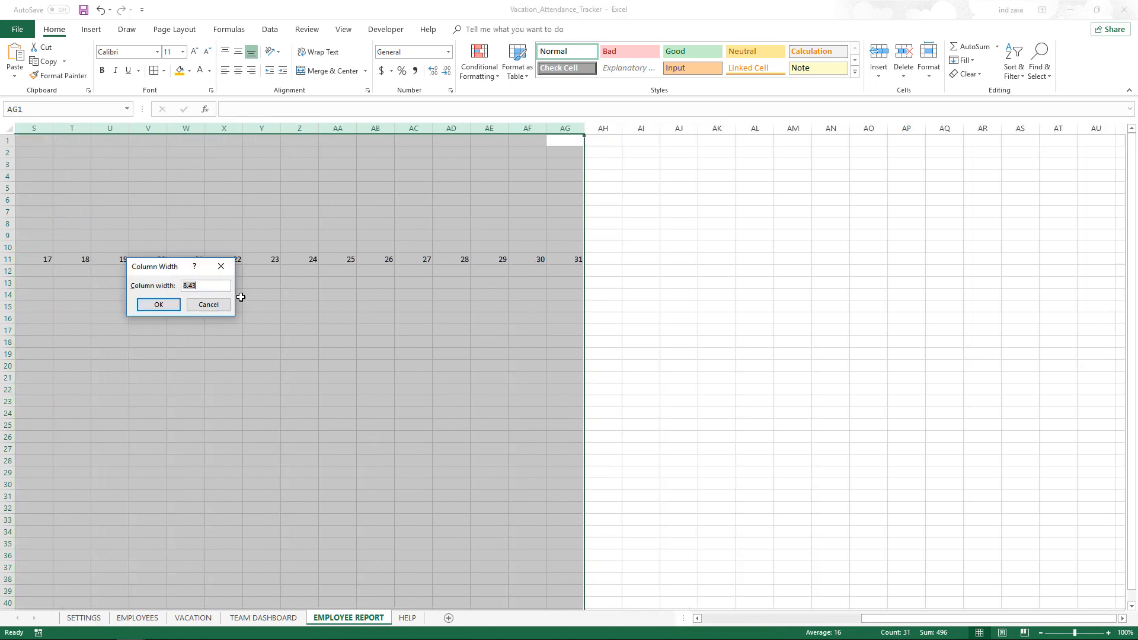
key(Return)
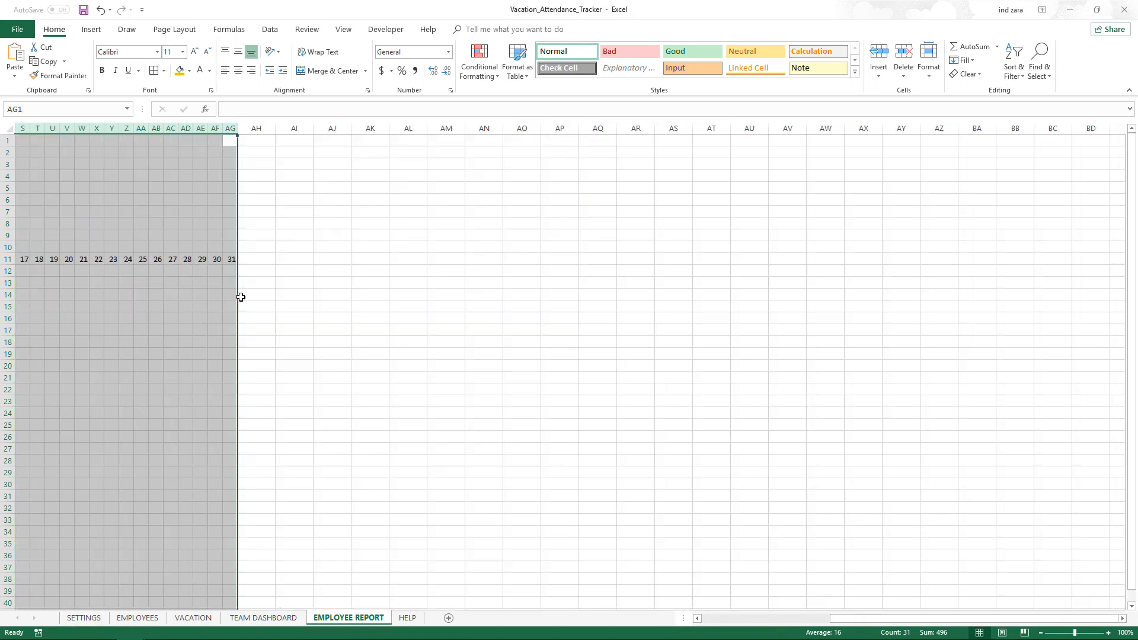
click(730, 621)
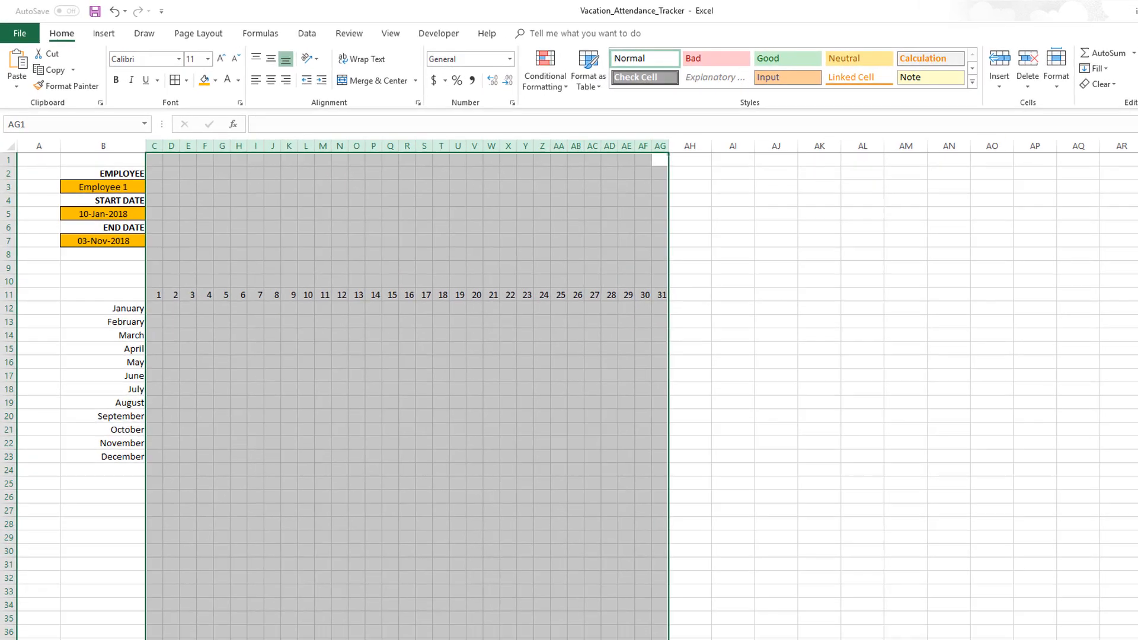
click(717, 396)
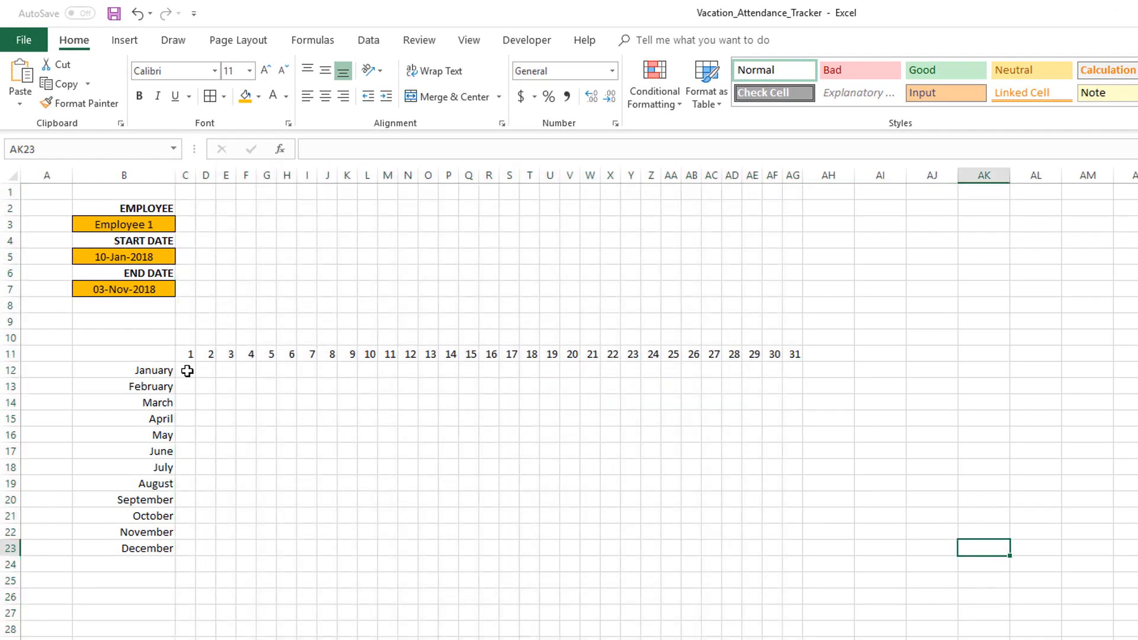
Step: Fill the calendar grid C12:AG23, from January to December under days 1 to 31, with the lightest gray theme color
drag(185, 370, 786, 542)
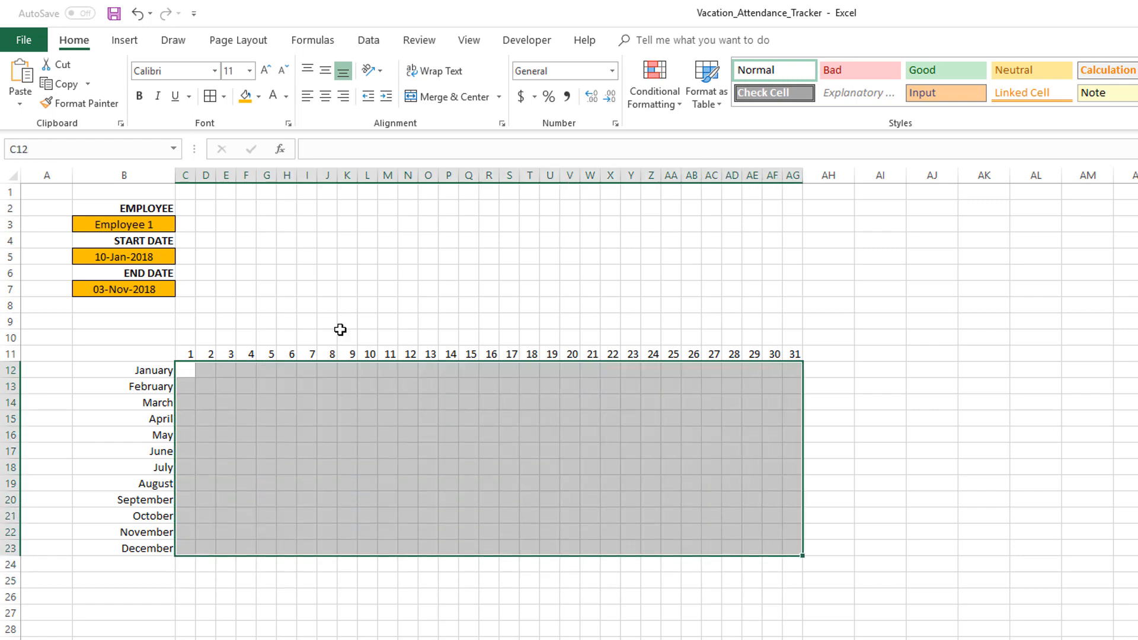
click(259, 96)
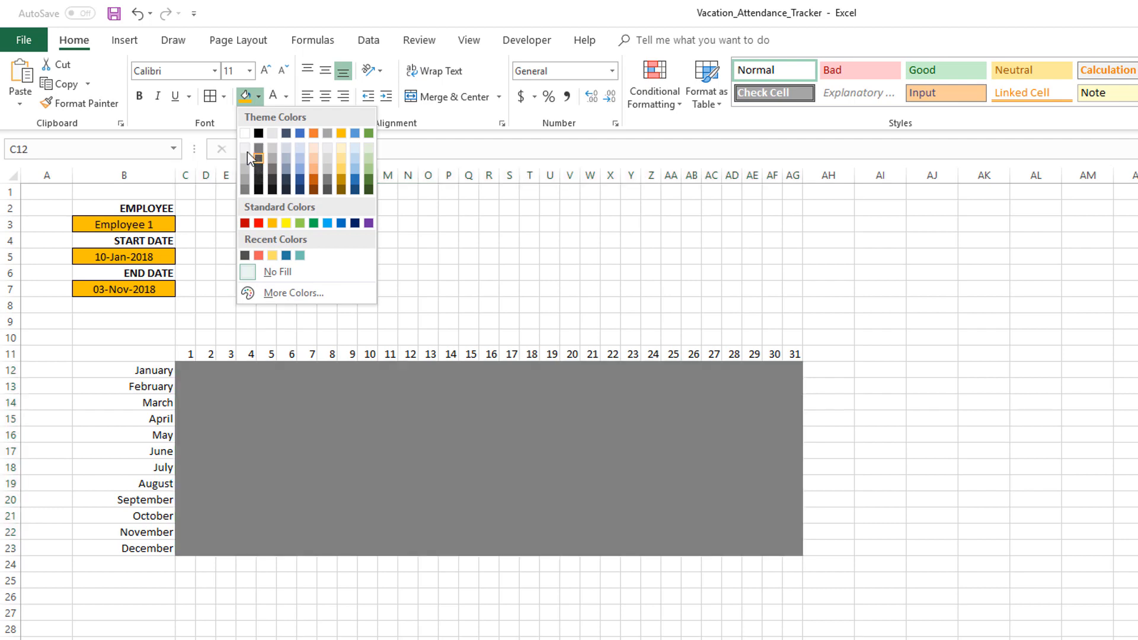
click(249, 147)
click(457, 237)
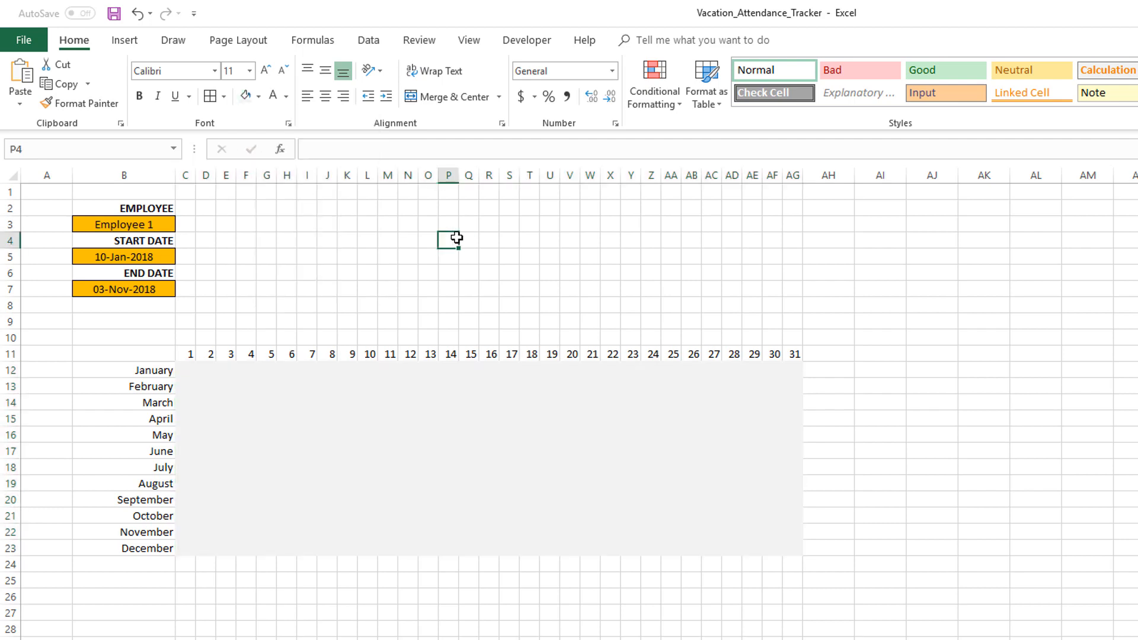